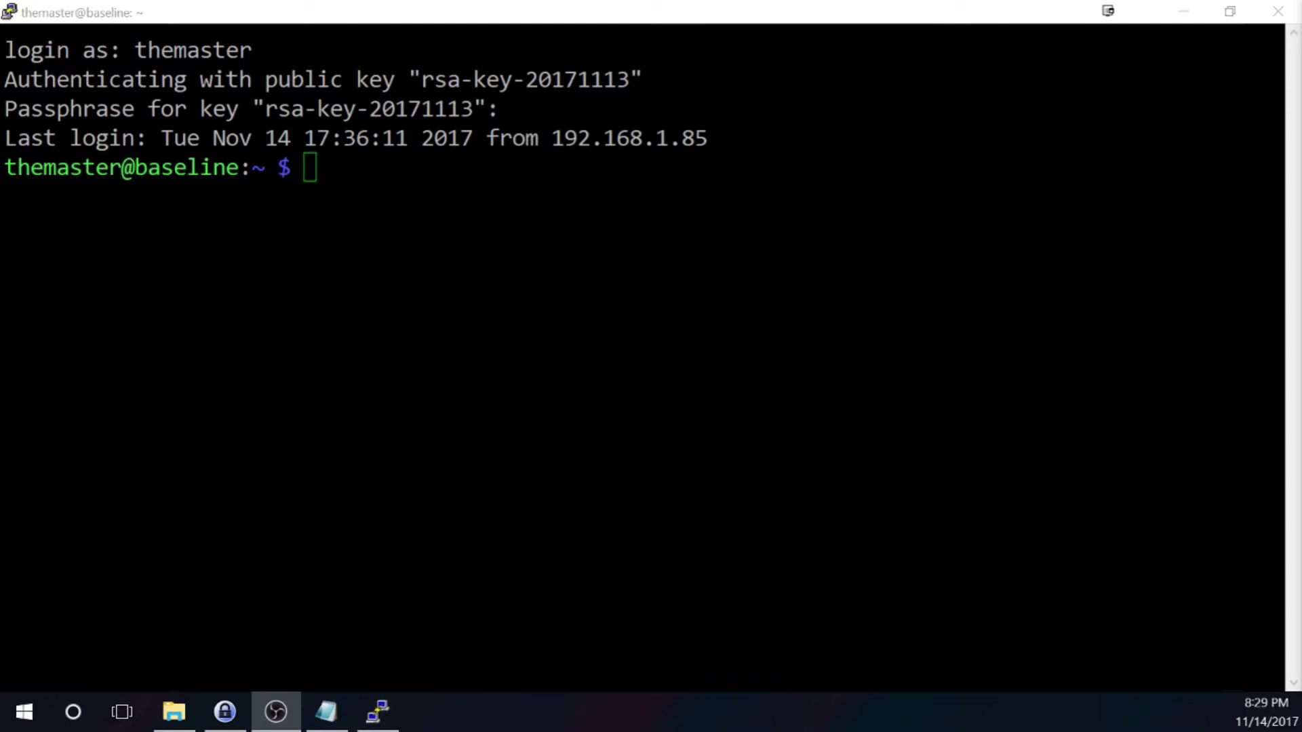
# Step: Run sudo poweroff in the PuTTY terminal to shut down the Pi
pyautogui.hotkey('alt', 'Tab')
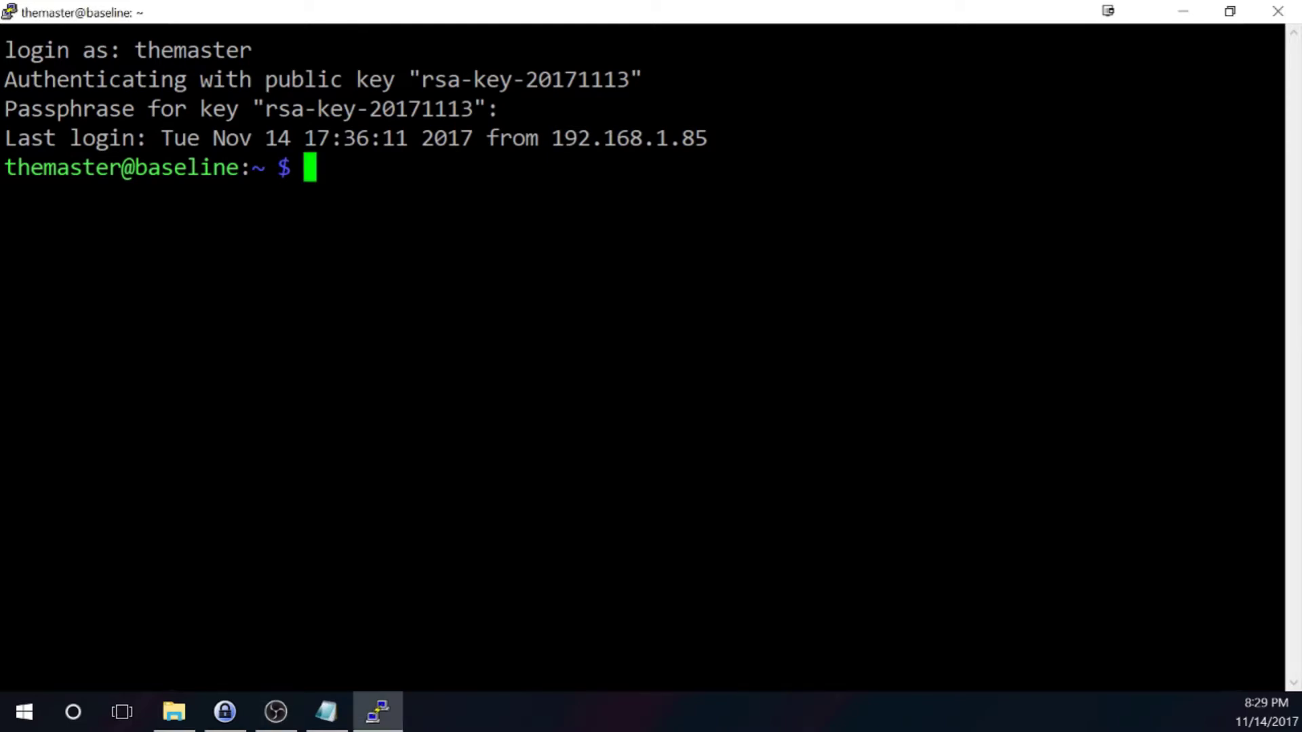
pyautogui.write('sudo powero')
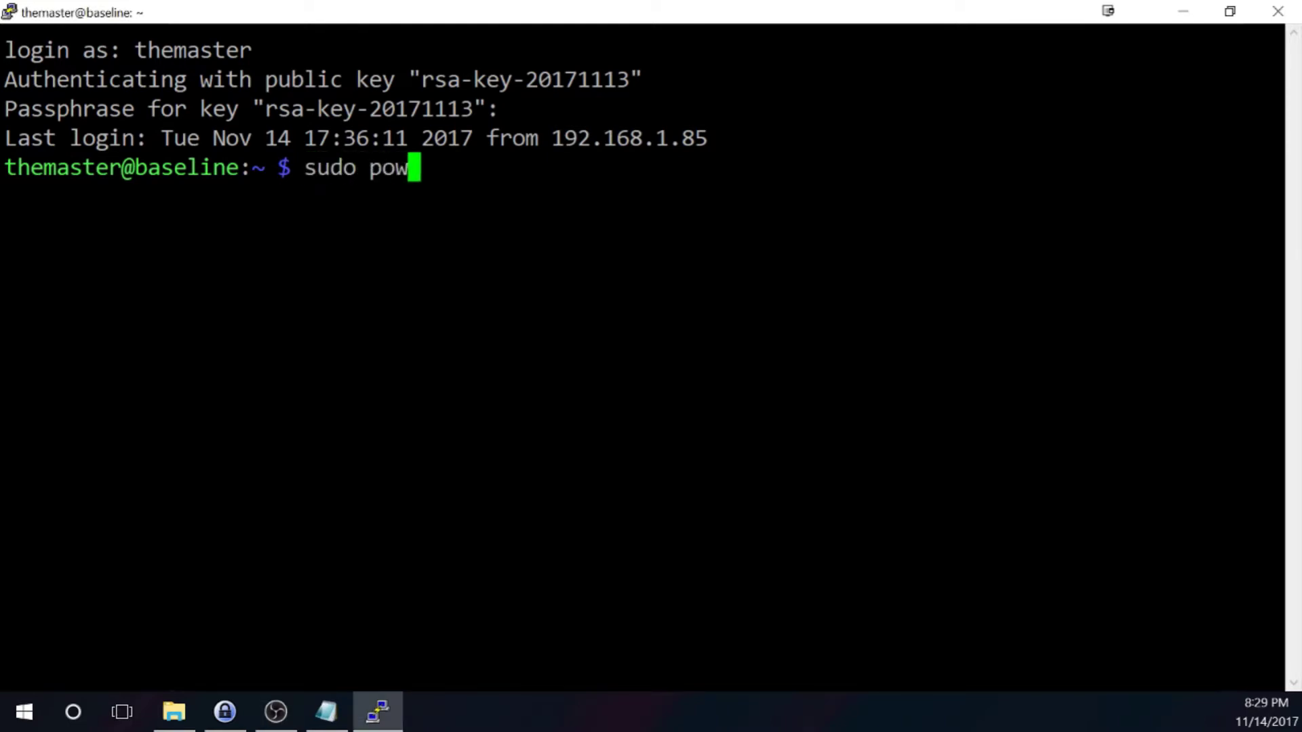
pyautogui.write('ff')
pyautogui.press('Return')
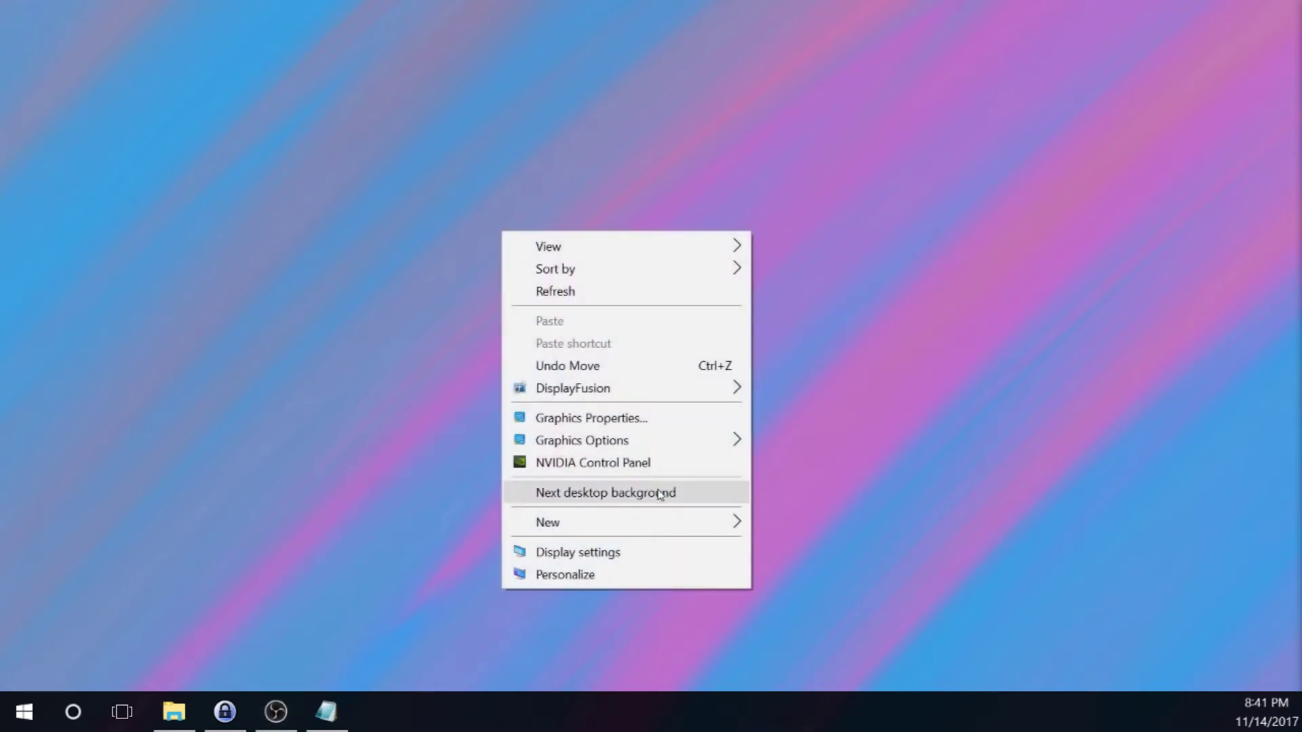
# Step: Create a new text document on the desktop and rename it baseline_8GB_2017_11_14.img, replacing .txt
pyautogui.moveTo(662, 523)
pyautogui.click(772, 475)
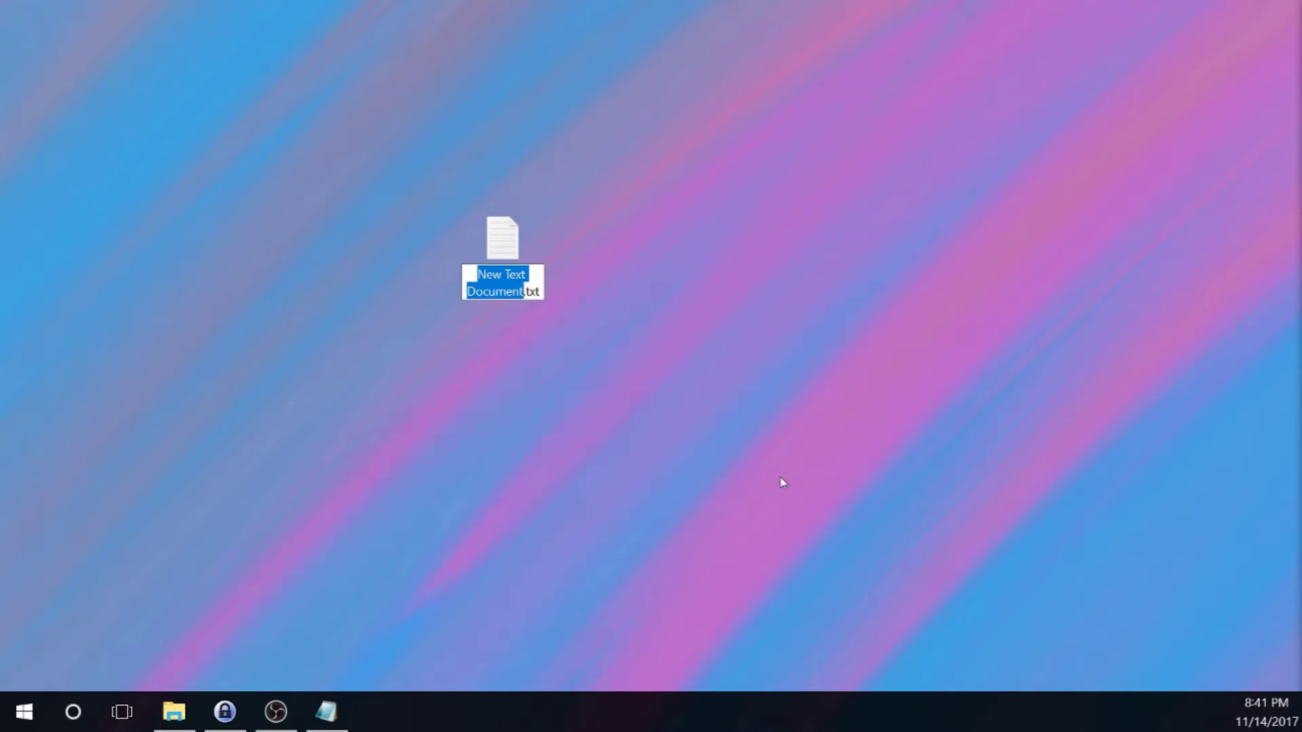
pyautogui.write('baseli')
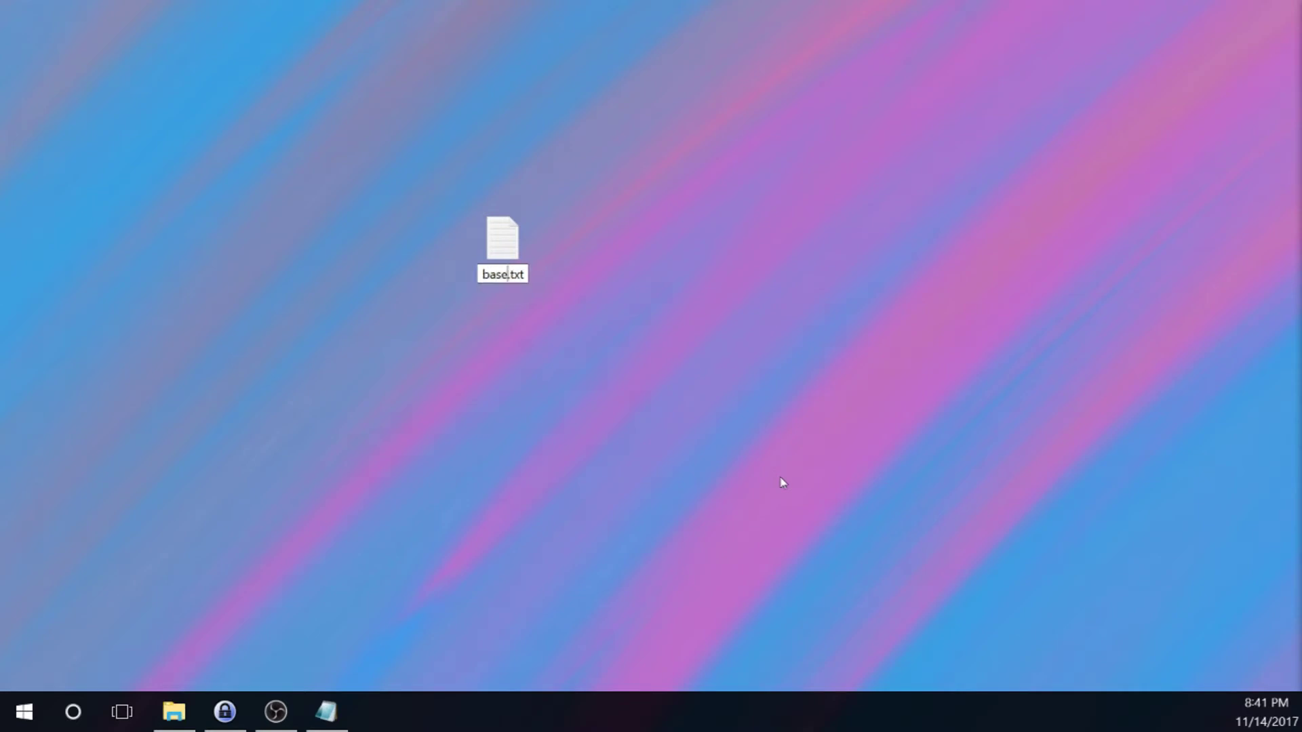
pyautogui.write('ne_8')
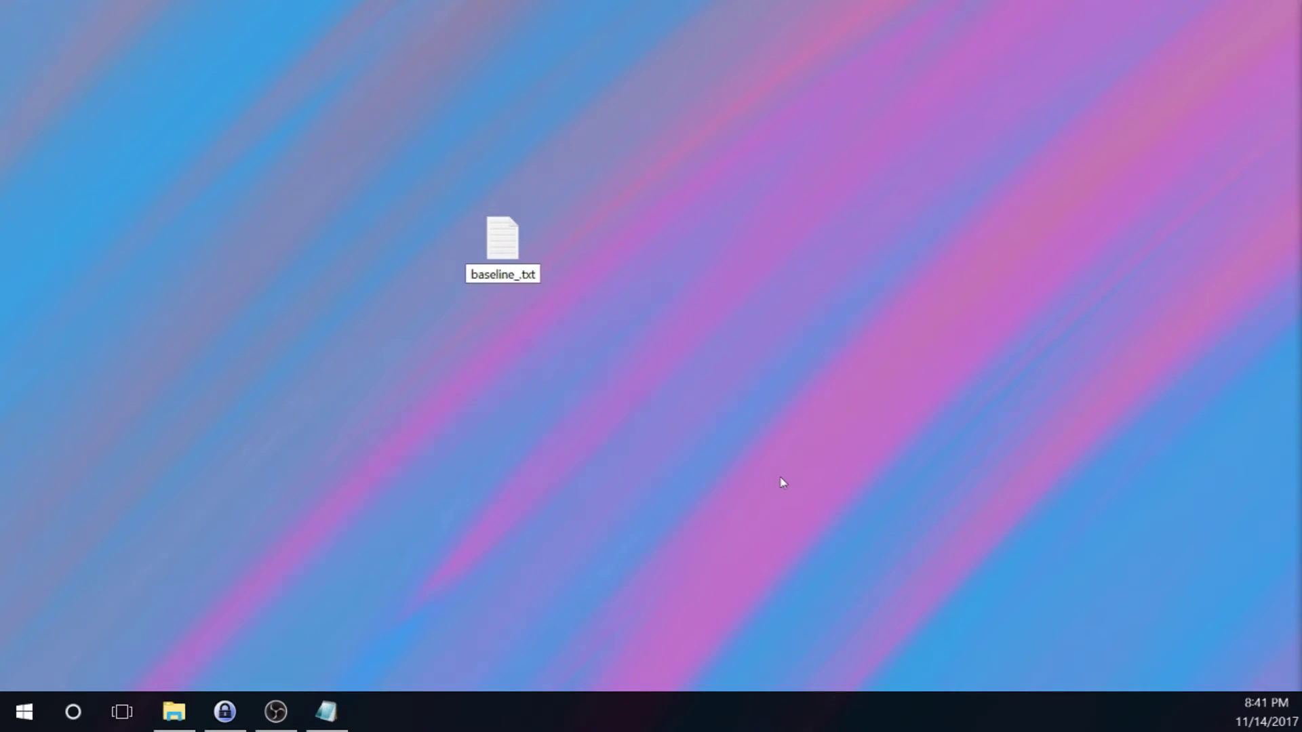
pyautogui.write('GB')
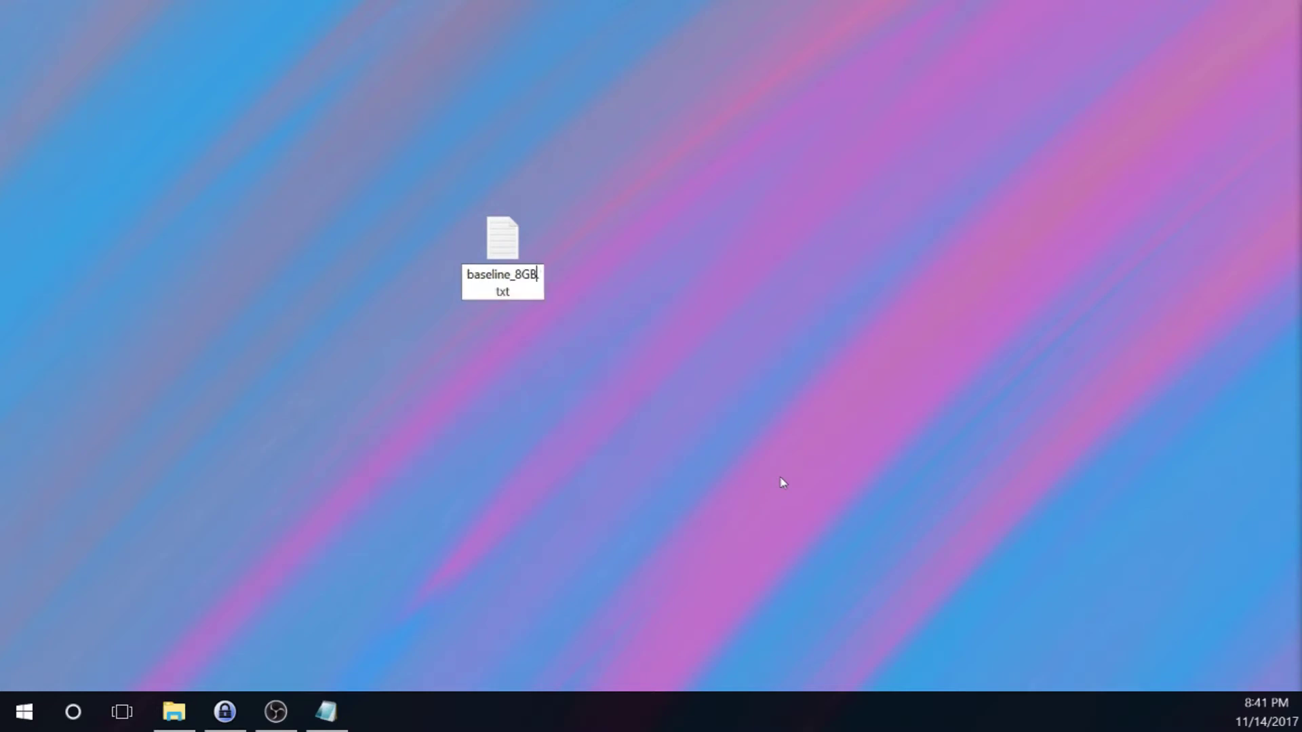
pyautogui.write('_2017_')
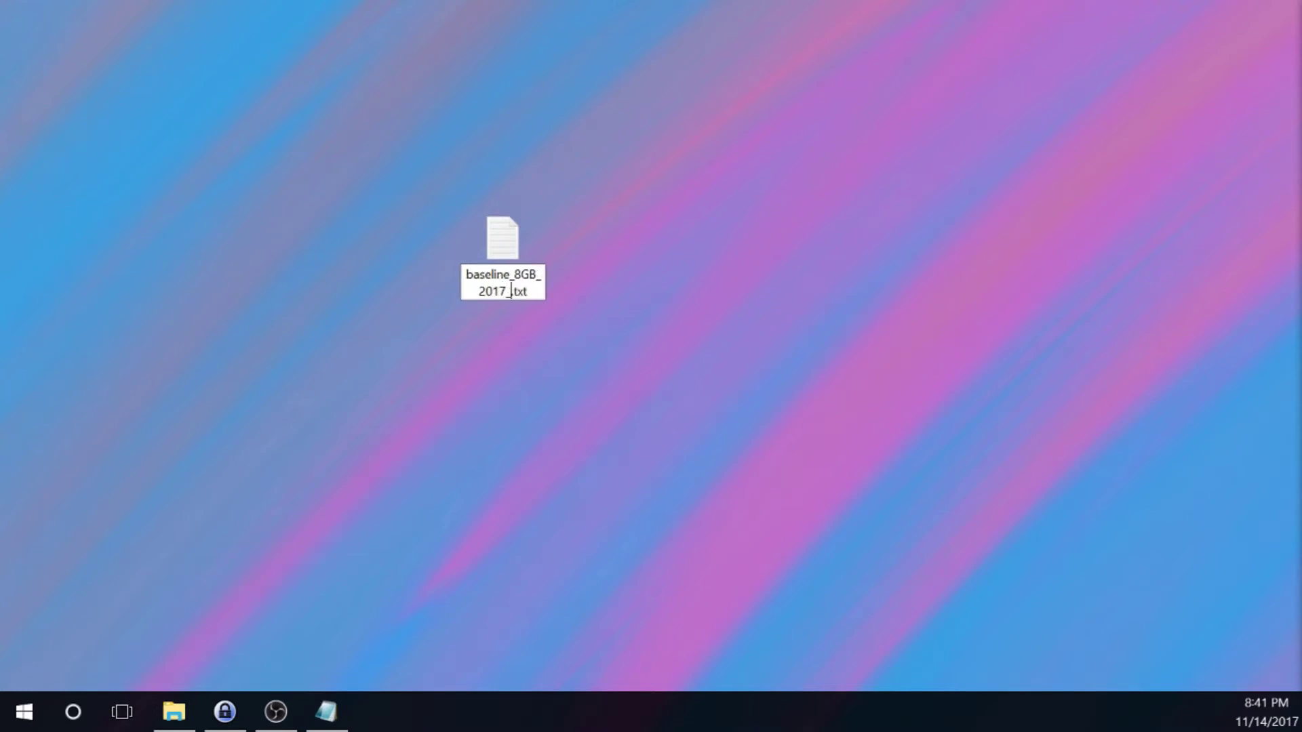
pyautogui.write('11_14')
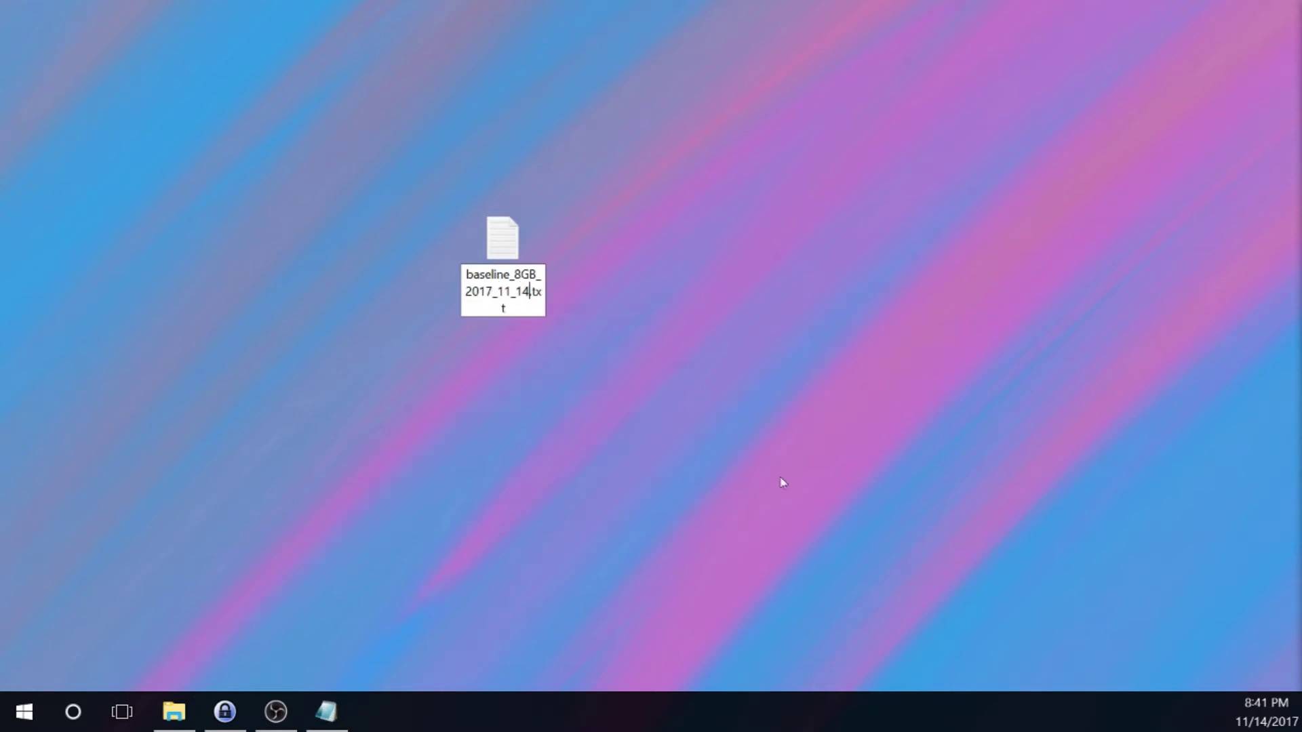
pyautogui.press('Delete')
pyautogui.press('Delete')
pyautogui.press('Delete')
pyautogui.press('Delete')
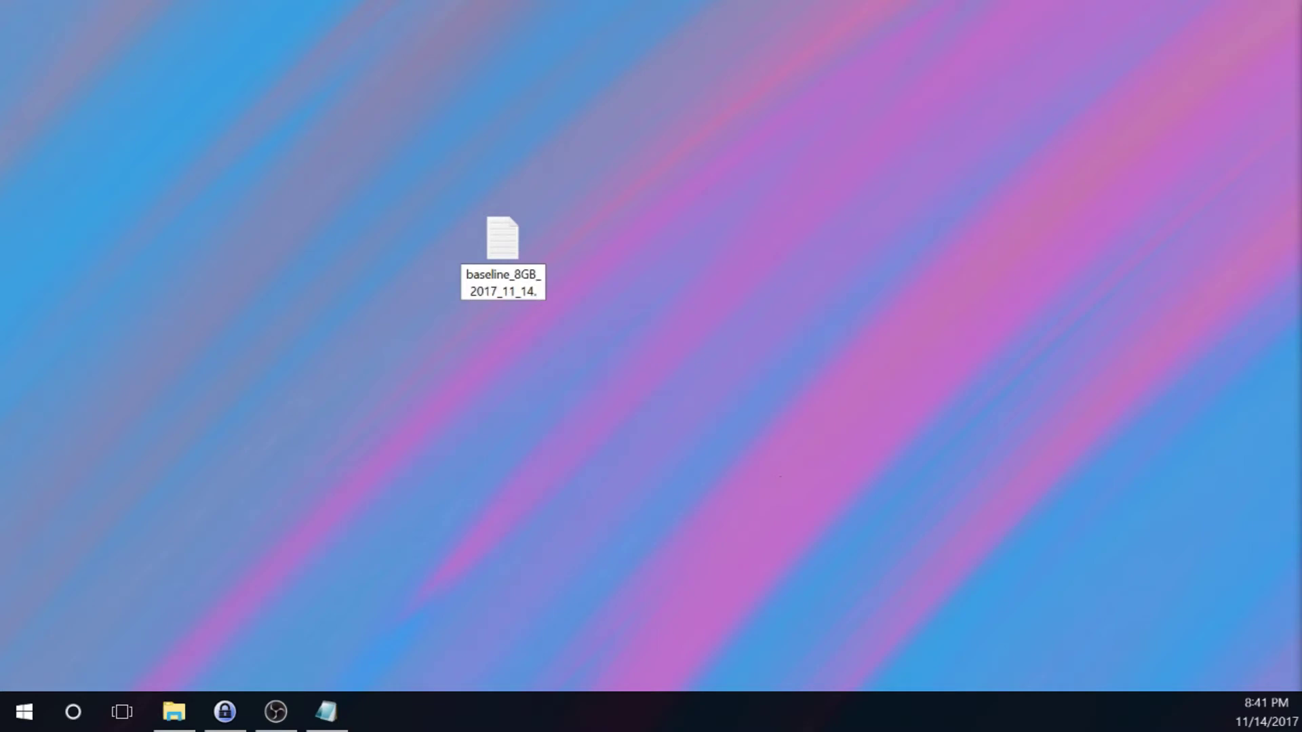
pyautogui.write('.img')
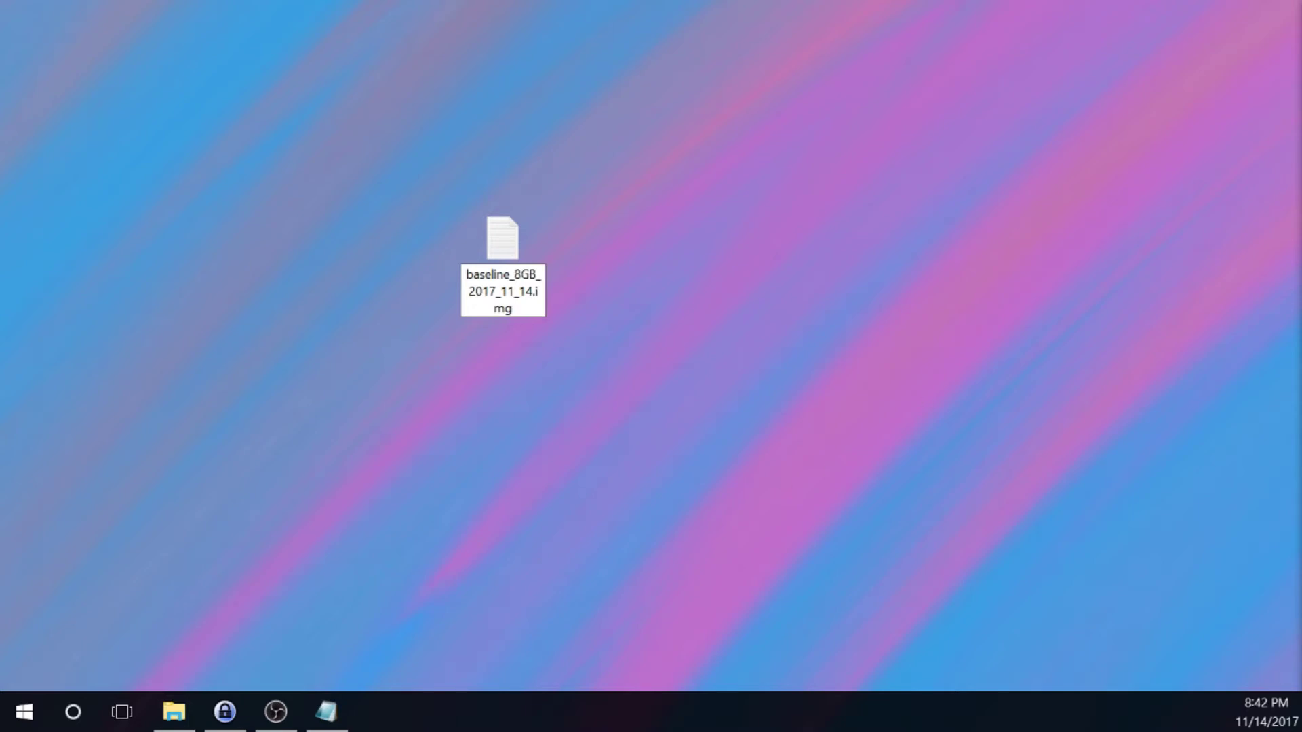
pyautogui.press('Return')
pyautogui.moveTo(633, 285); pyautogui.dragTo(783, 274)
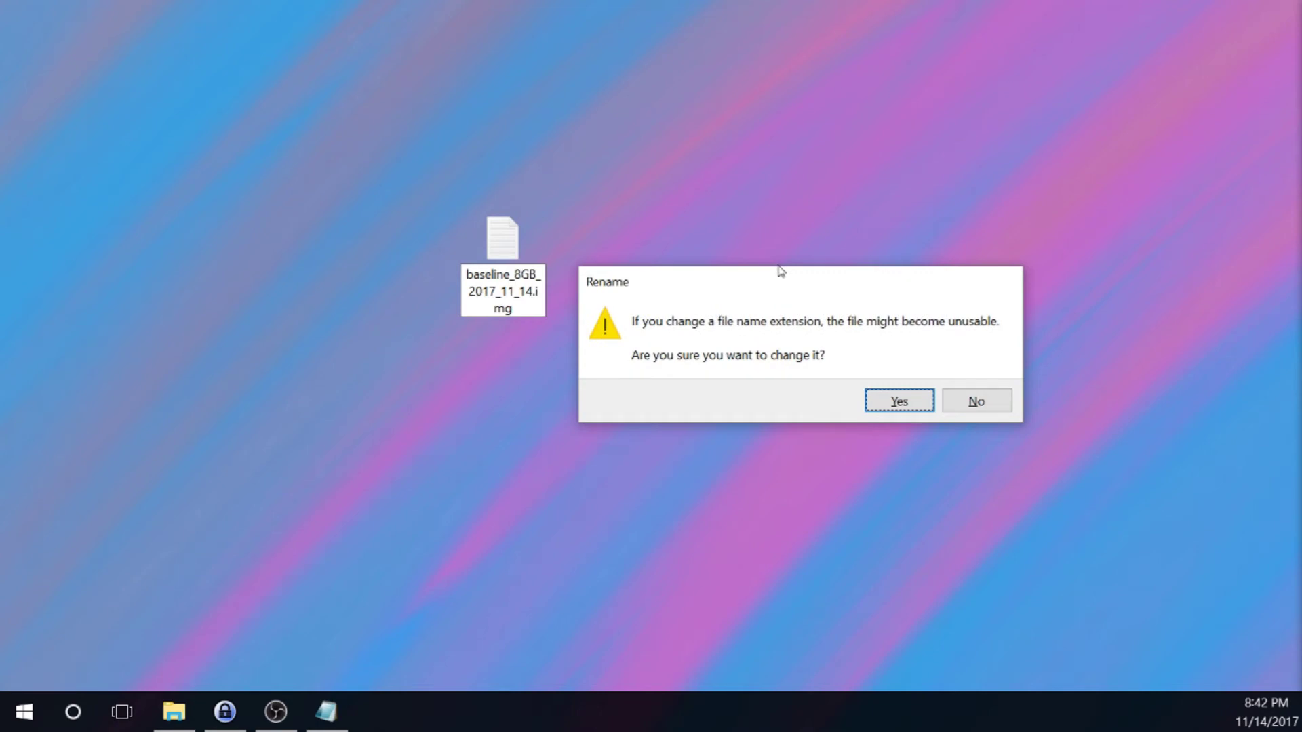
pyautogui.click(900, 402)
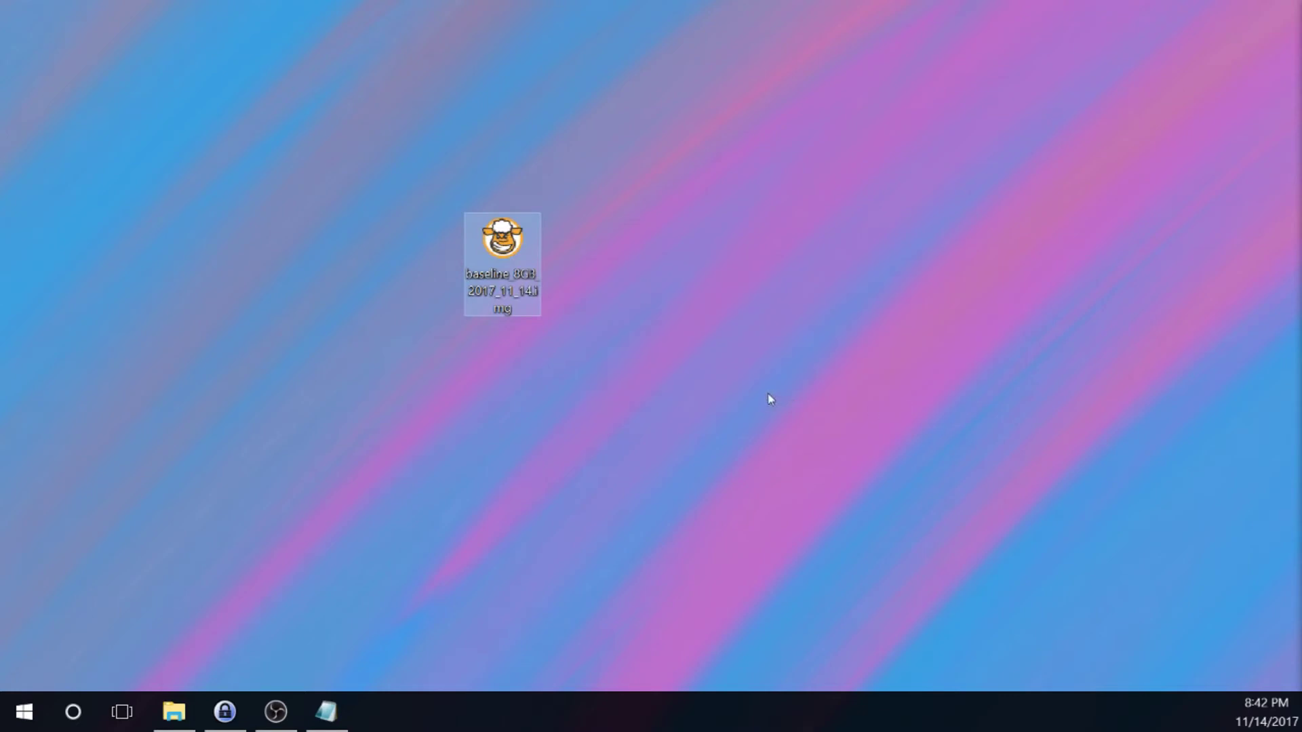
pyautogui.moveTo(540, 291)
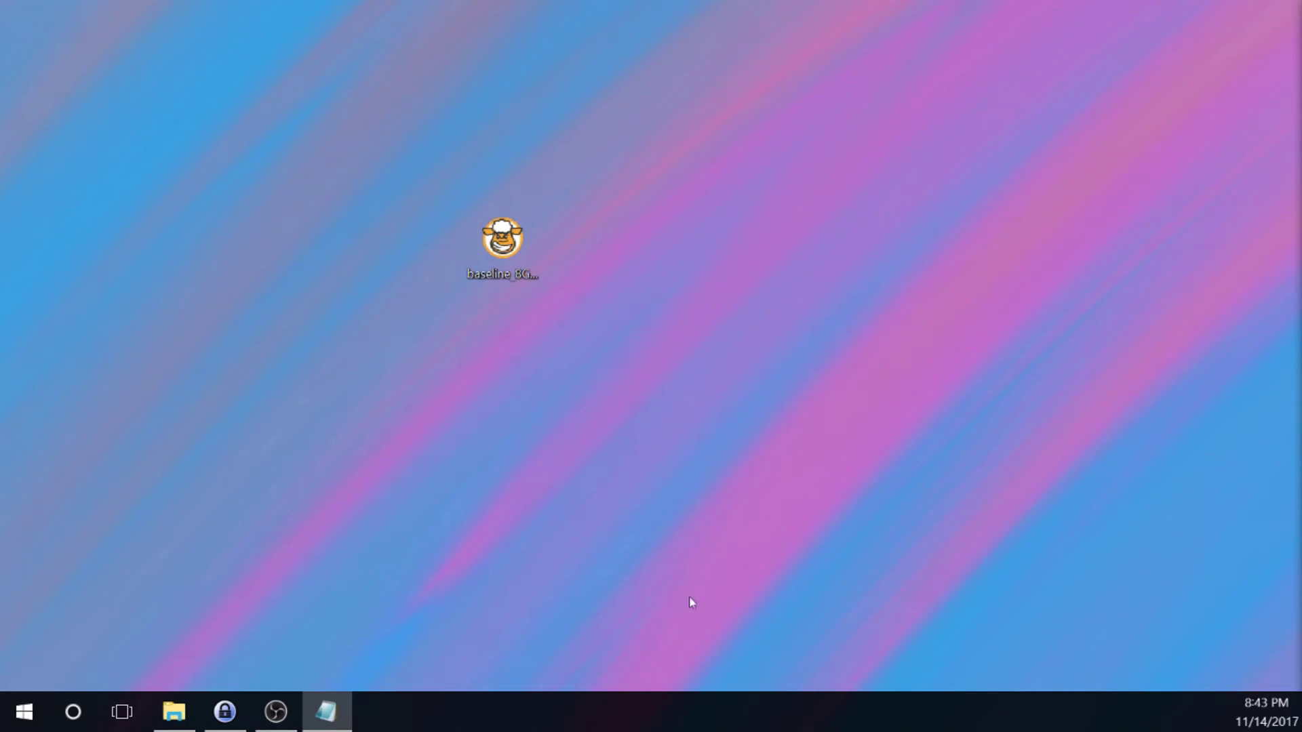
# Step: Launch Win32 Disk Imager from Start and browse to the Desktop for the image file
pyautogui.click(27, 710)
pyautogui.scroll(-3, 804, 413)
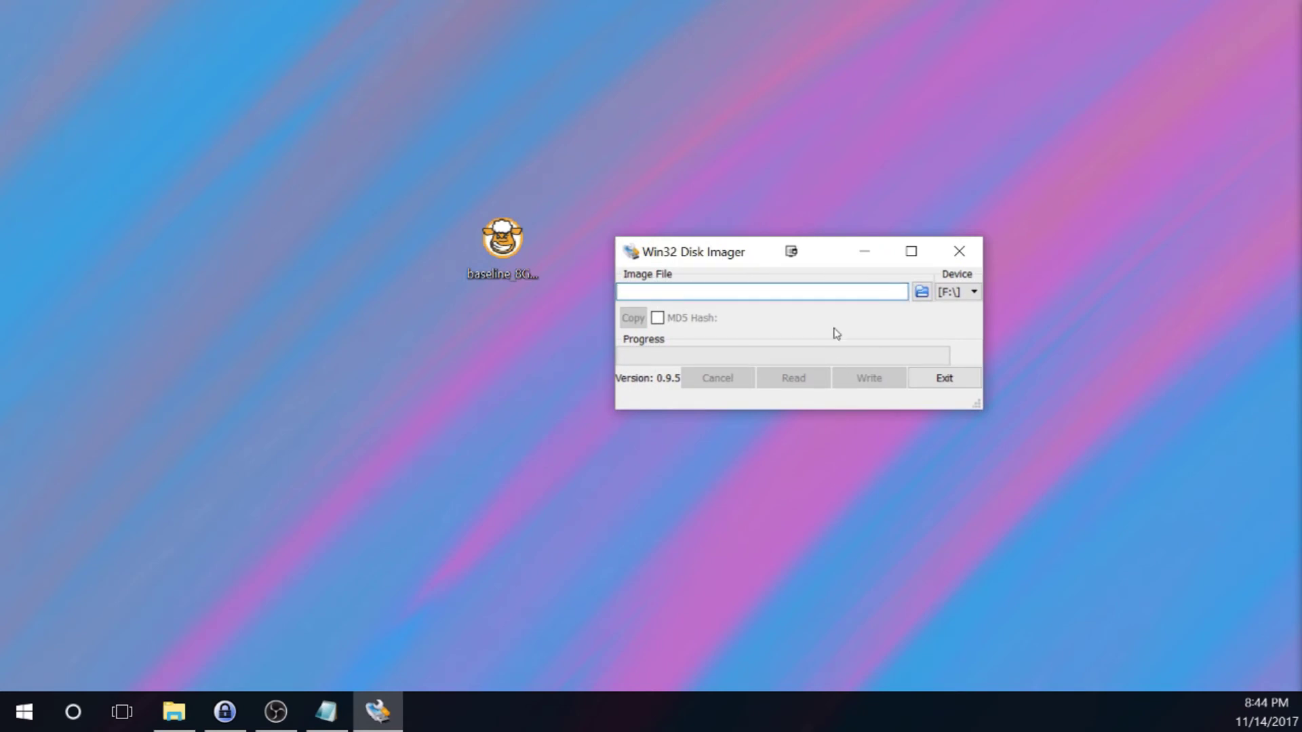
pyautogui.click(921, 292)
pyautogui.scroll(3, 510, 237)
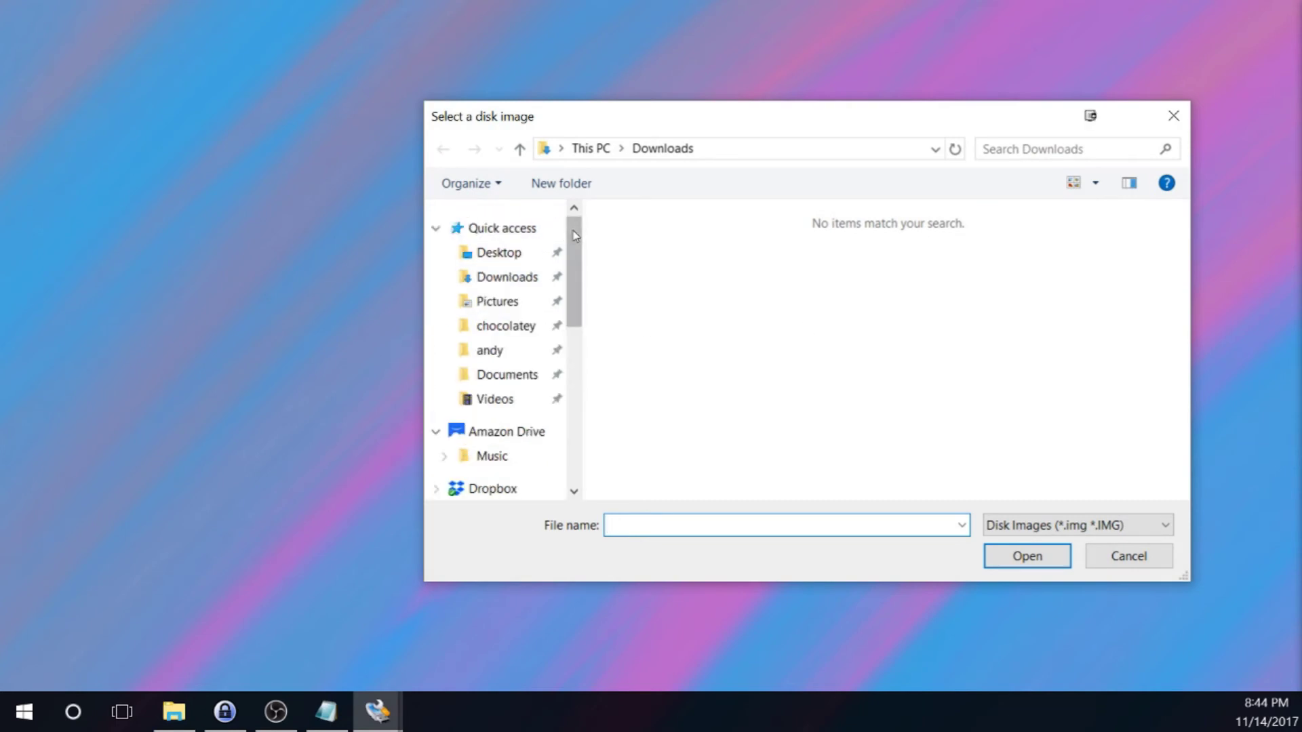
pyautogui.click(500, 255)
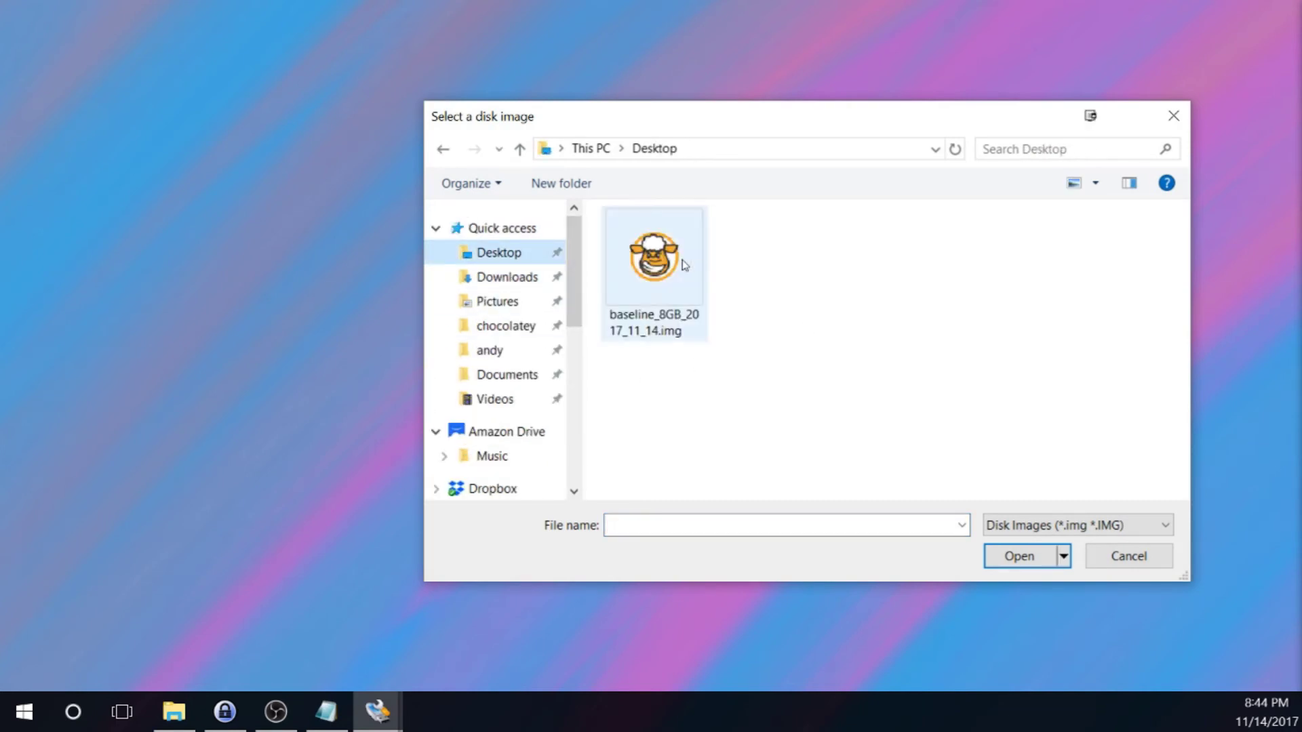
# Step: Choose baseline_8GB_2017_11_14.img as the image file and set the device to G:\
pyautogui.doubleClick(683, 264)
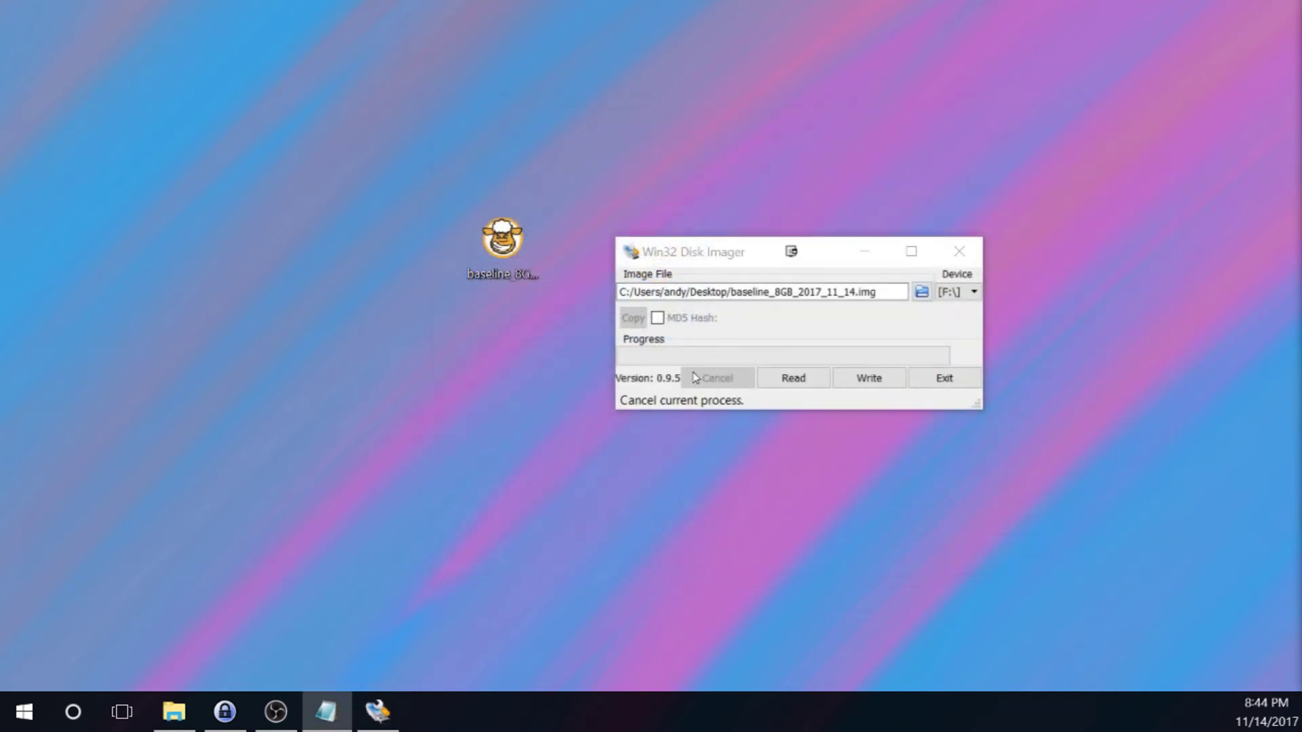
pyautogui.click(971, 291)
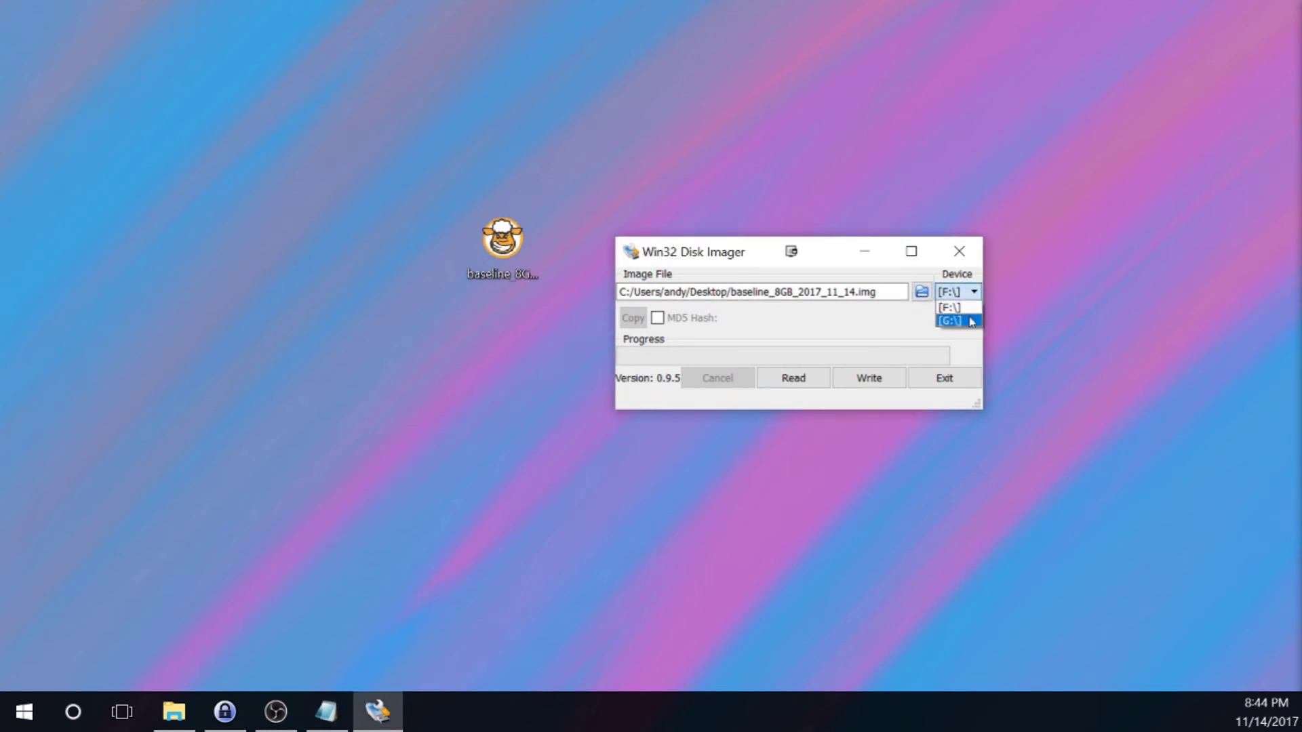
pyautogui.click(971, 321)
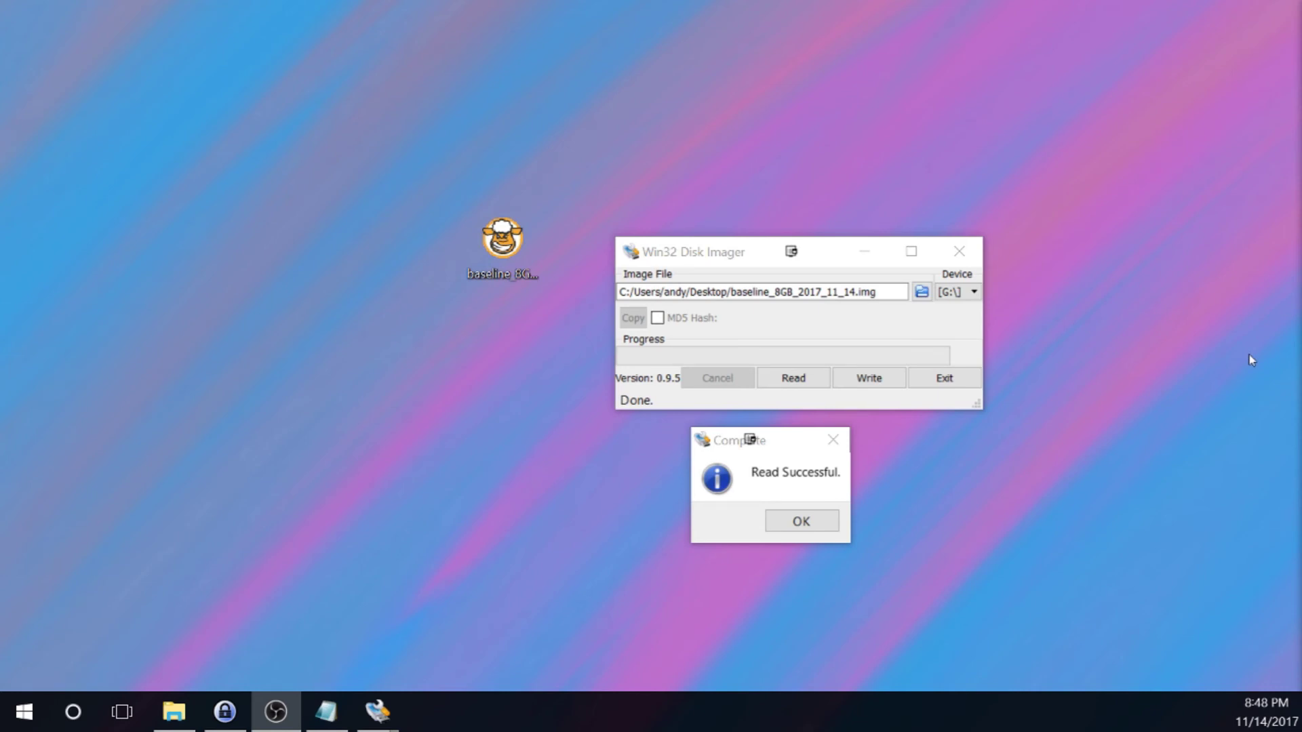
# Step: Acknowledge the Read Successful message and open the .img file's Properties to check its 7.40 GB size
pyautogui.click(710, 503)
pyautogui.click(815, 522)
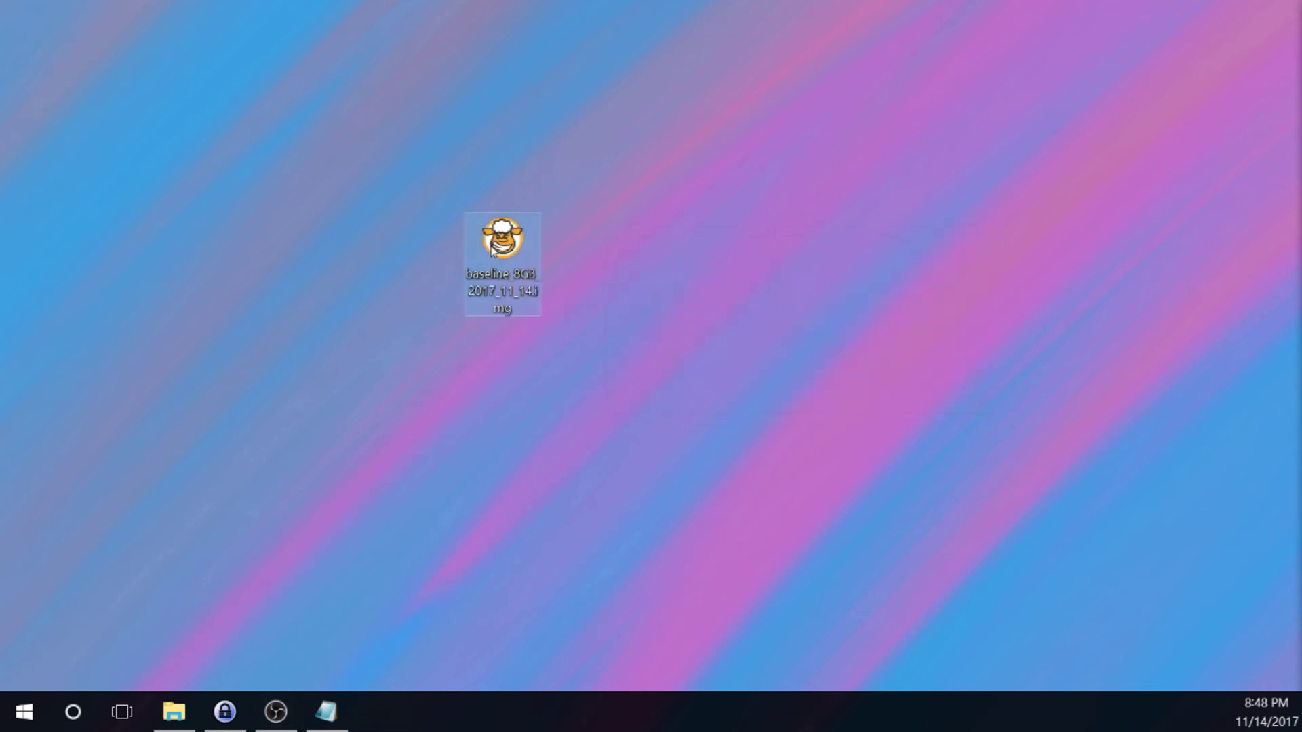
pyautogui.rightClick(510, 247)
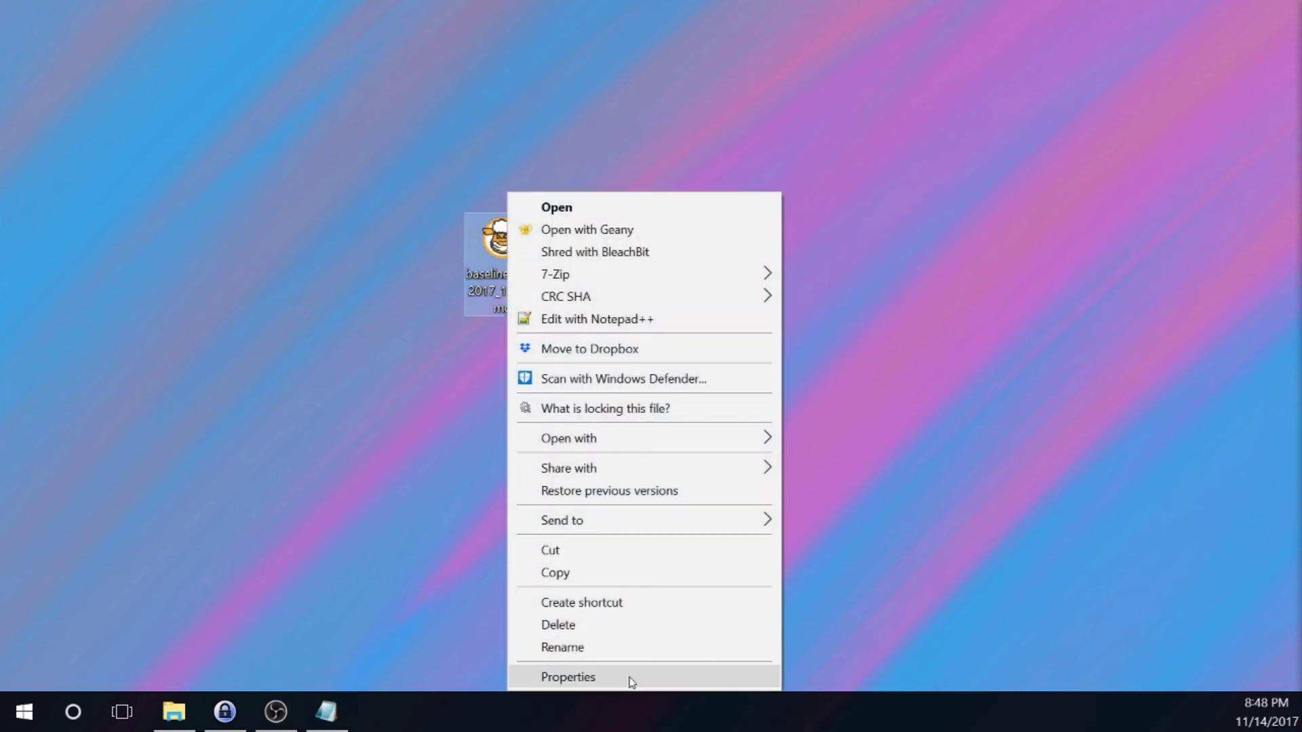
pyautogui.click(630, 680)
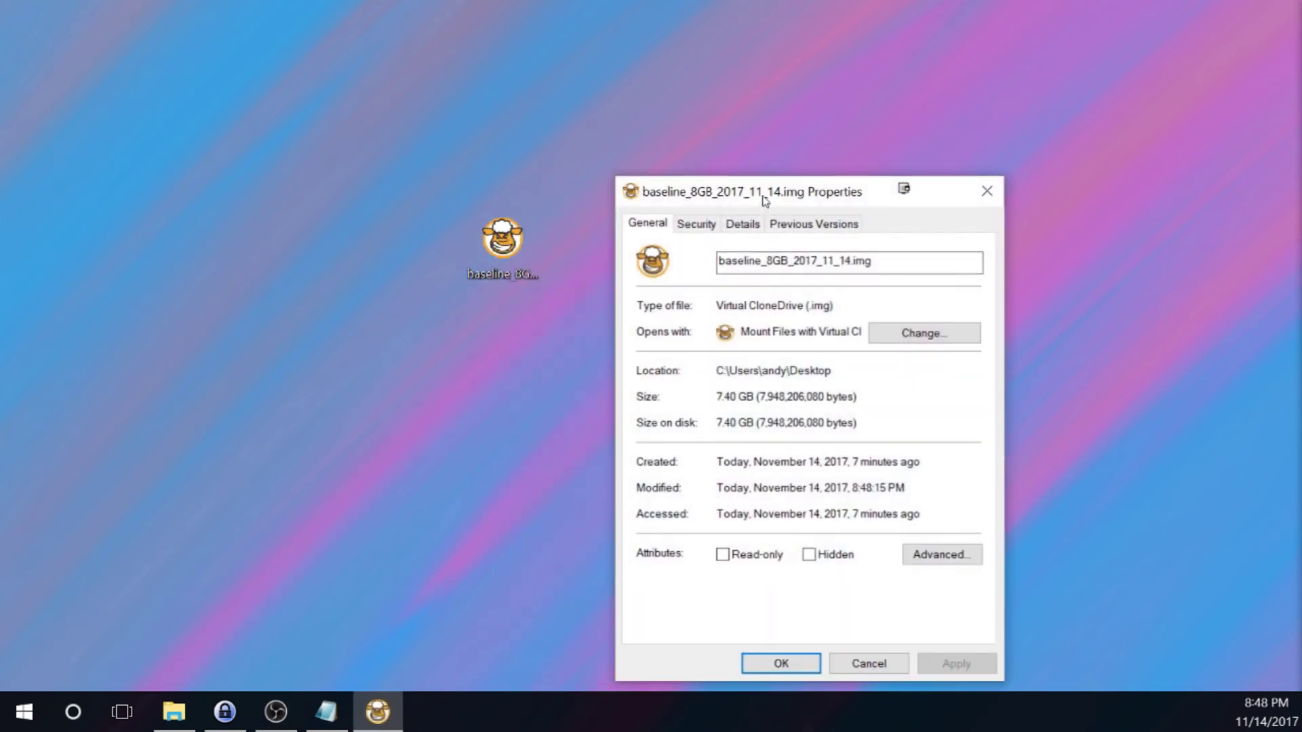
pyautogui.moveTo(762, 210); pyautogui.dragTo(738, 155)
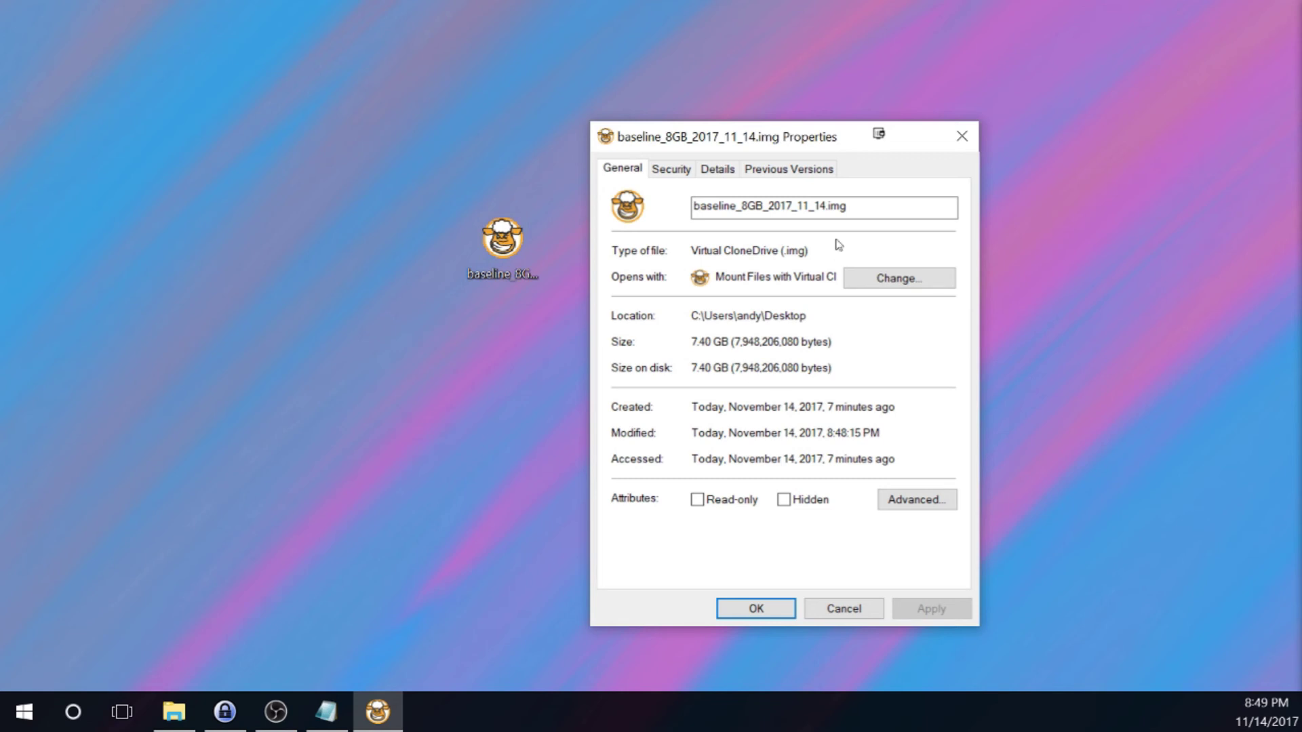
# Step: Close the image Properties and compress the .img into baseline_8GB_2017_11_14.zip with 7-Zip
pyautogui.click(954, 144)
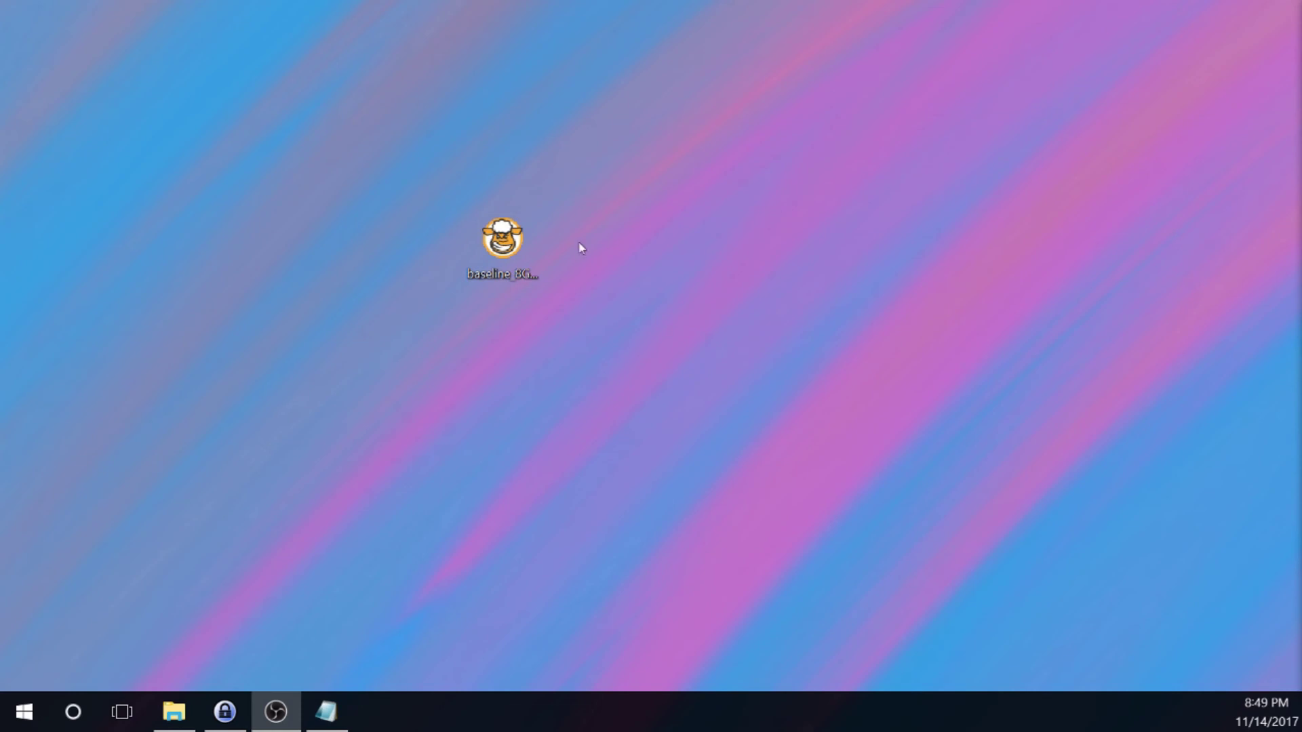
pyautogui.click(520, 240)
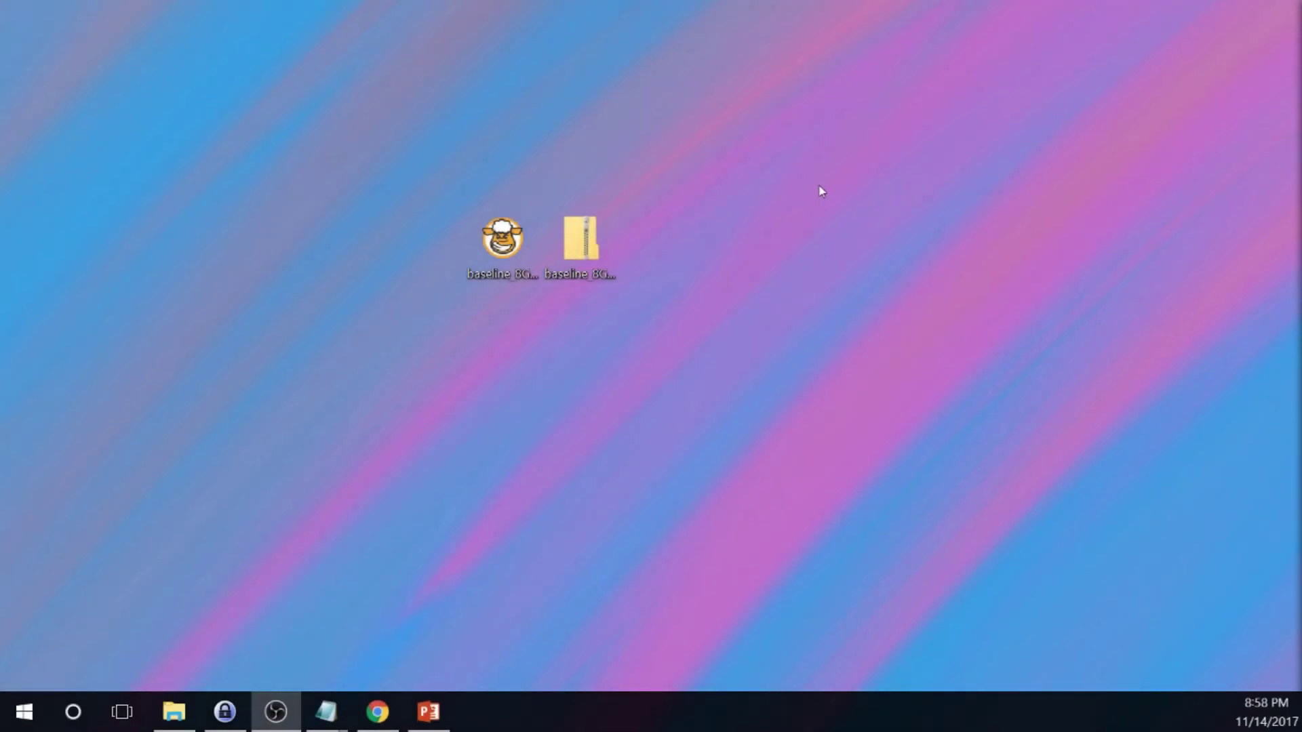
# Step: Open Properties for the 592 MB .zip and the 7.40 GB .img and place them side by side
pyautogui.click(578, 243)
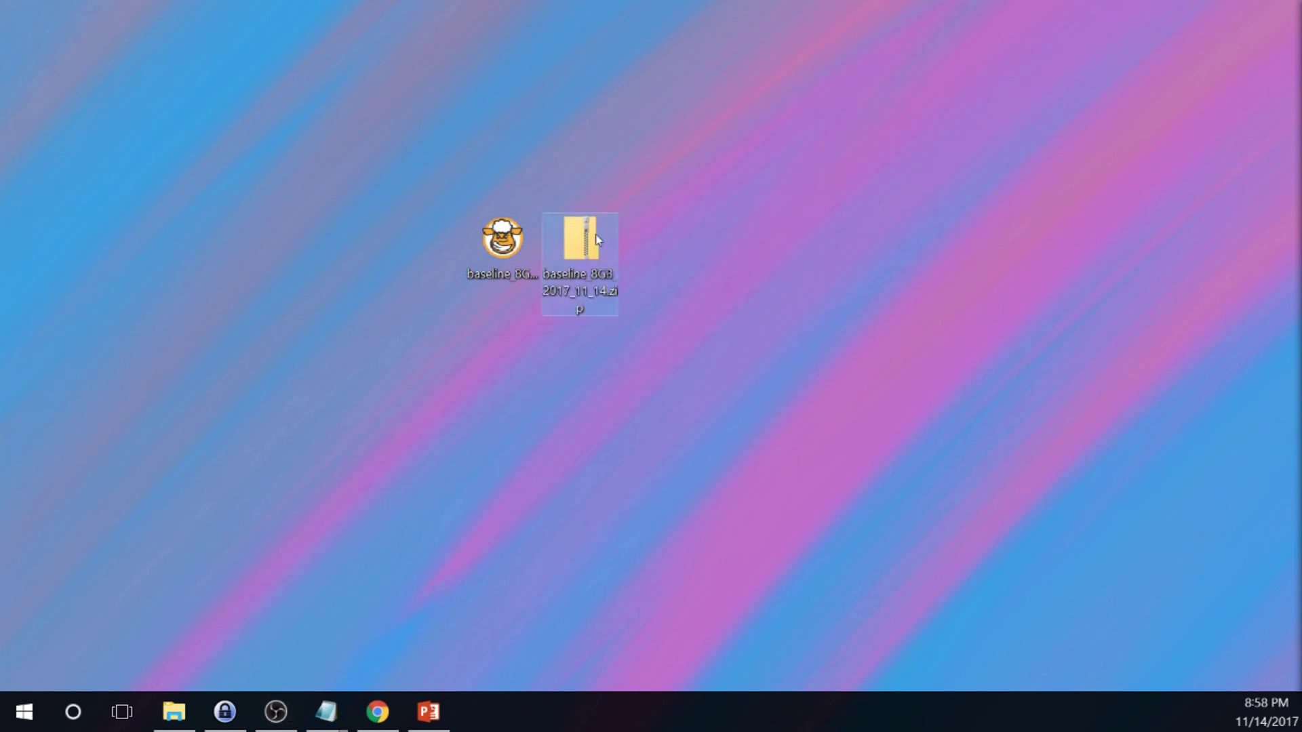
pyautogui.rightClick(578, 243)
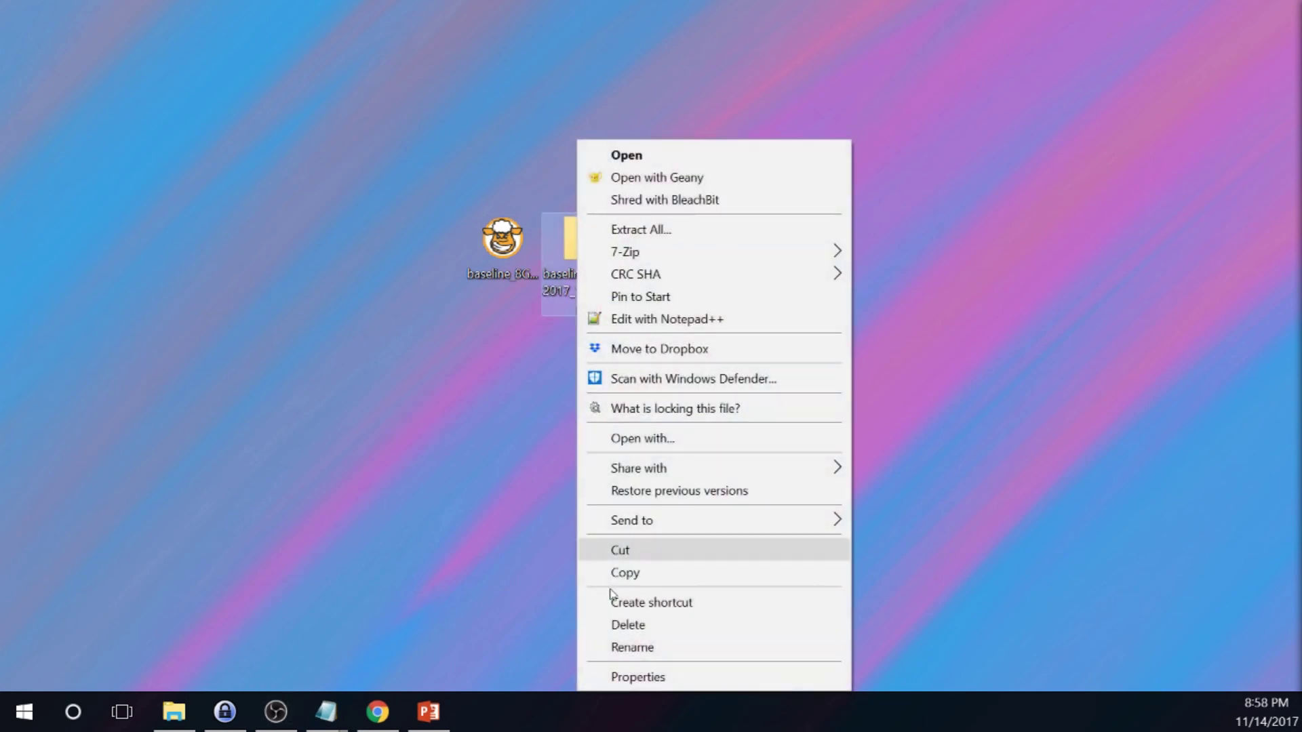
pyautogui.click(656, 674)
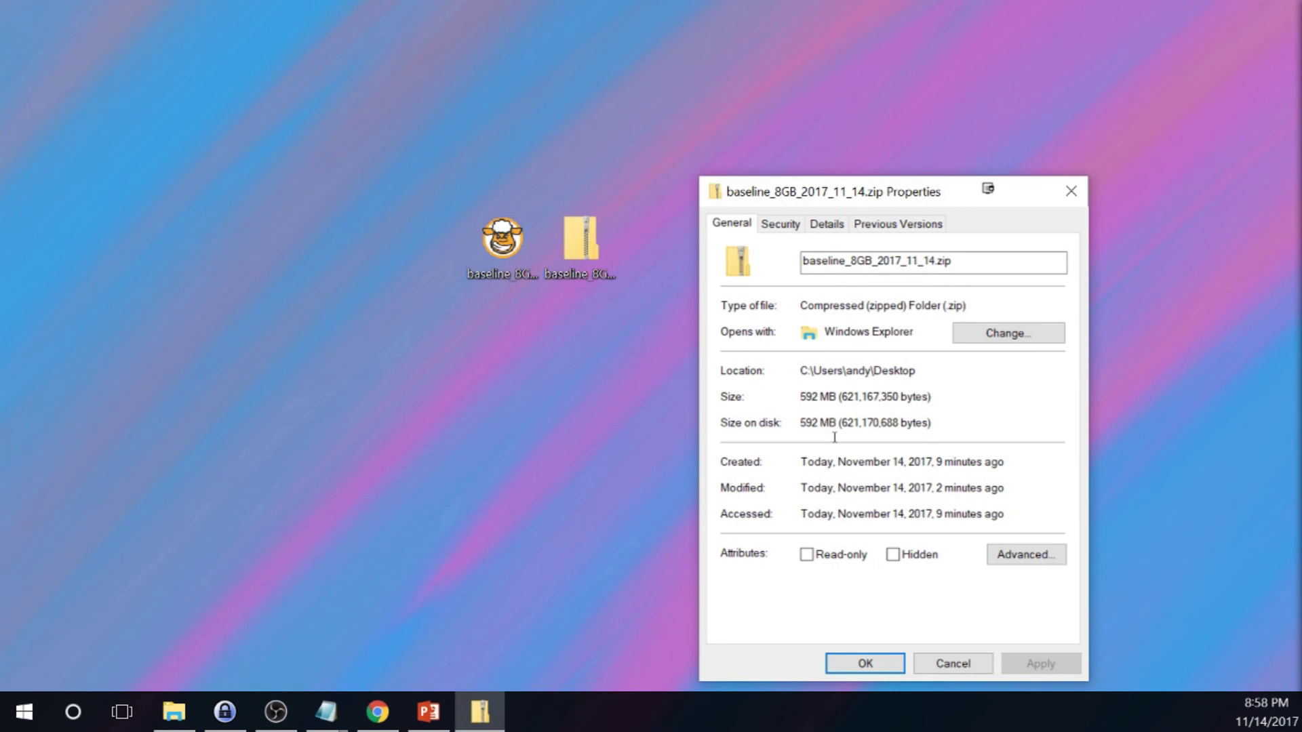
pyautogui.rightClick(511, 265)
pyautogui.click(608, 676)
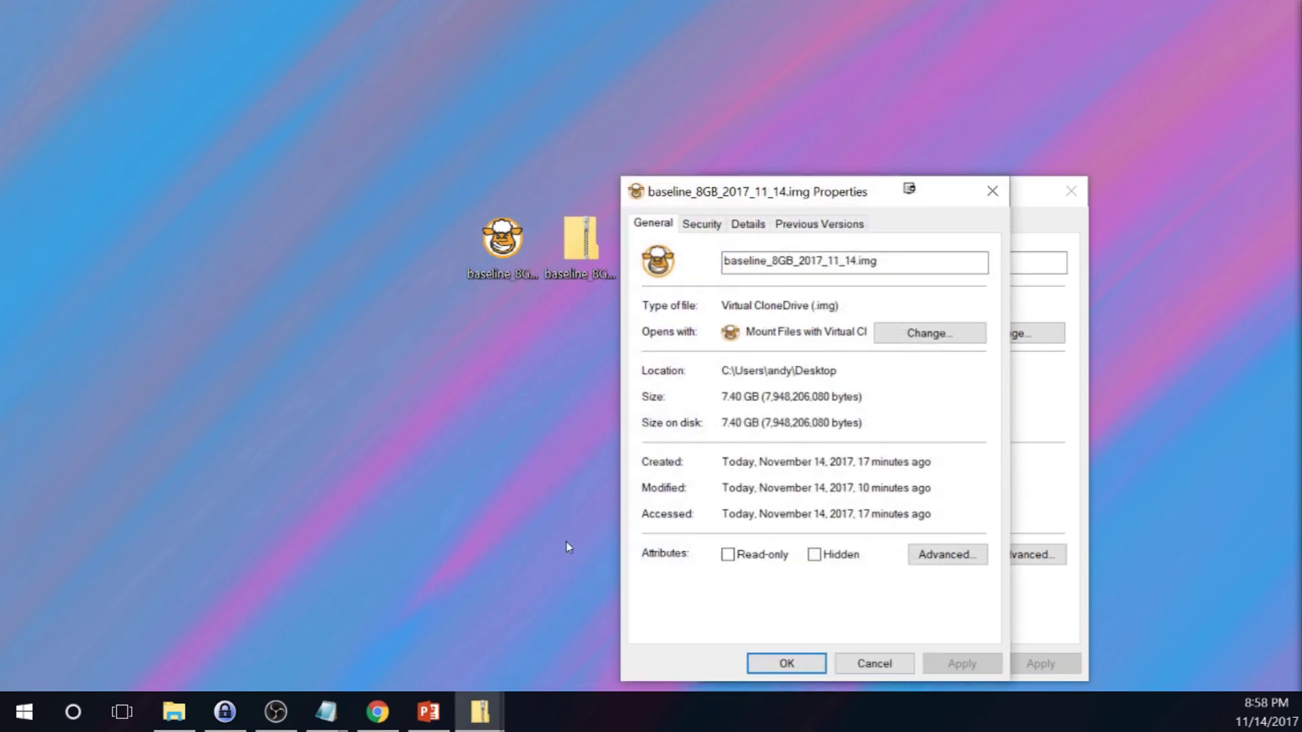
pyautogui.moveTo(814, 204); pyautogui.dragTo(485, 189)
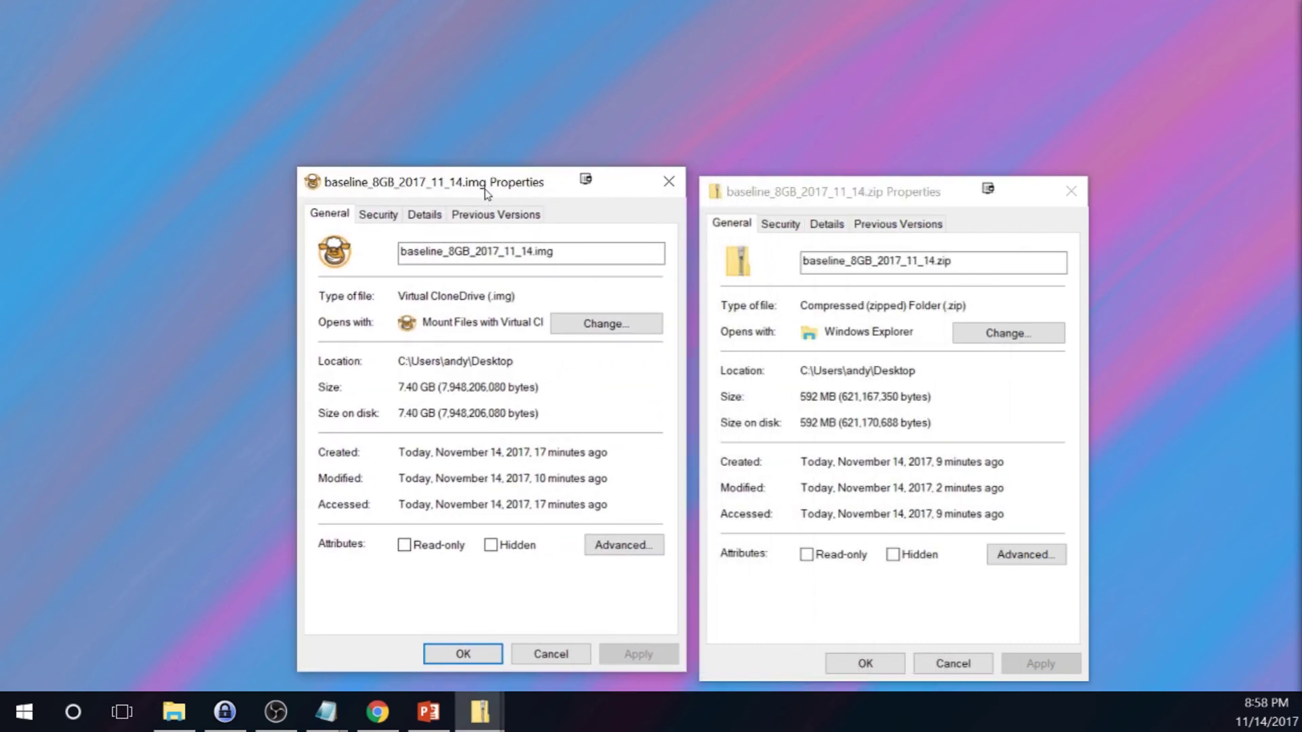
# Step: Close the .img Properties, delete baseline_8GB_2017_11_14.img, and close the .zip Properties
pyautogui.click(665, 188)
pyautogui.rightClick(500, 248)
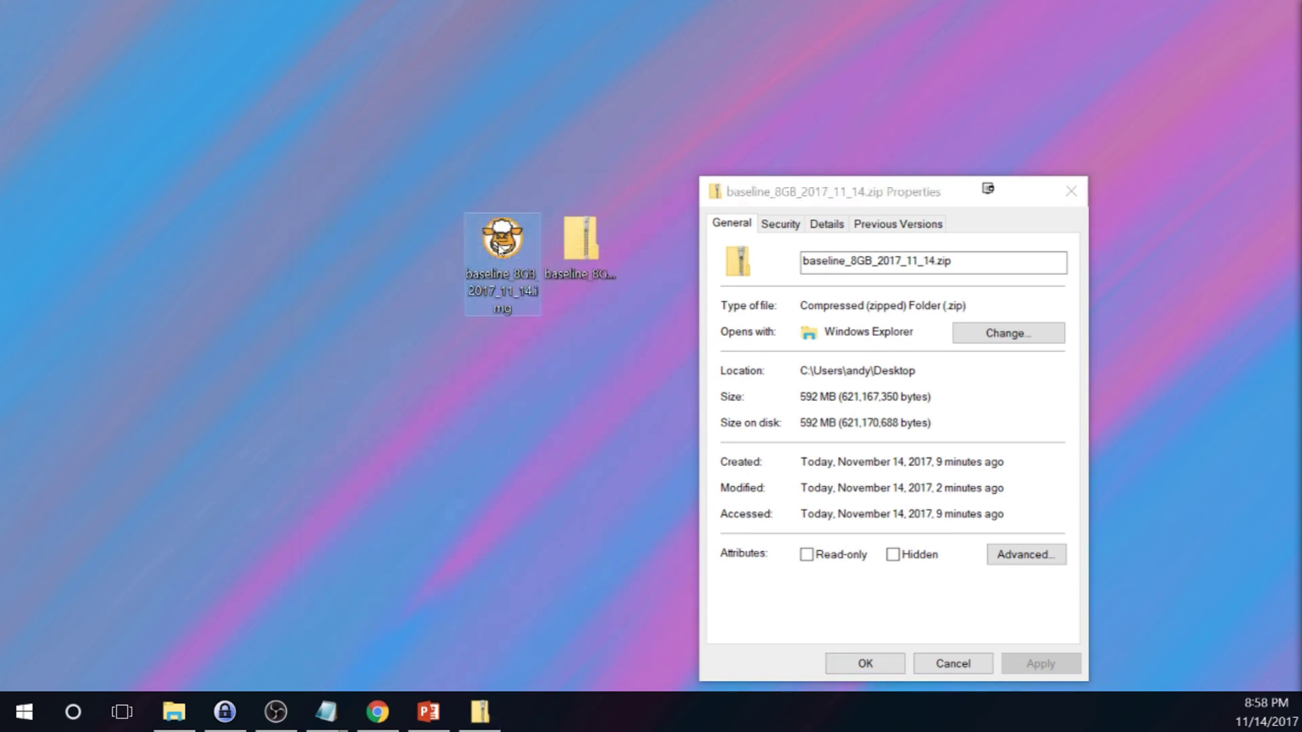
pyautogui.click(617, 623)
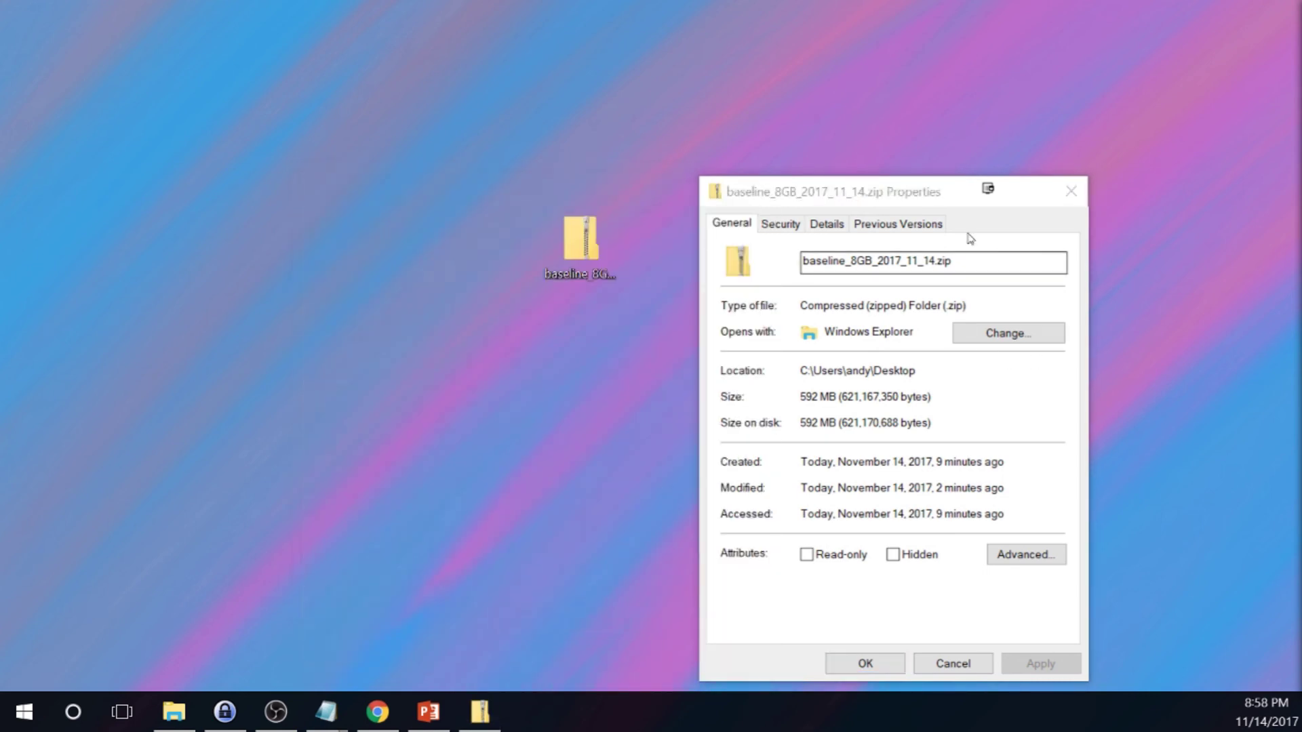
pyautogui.click(1070, 191)
pyautogui.click(562, 256)
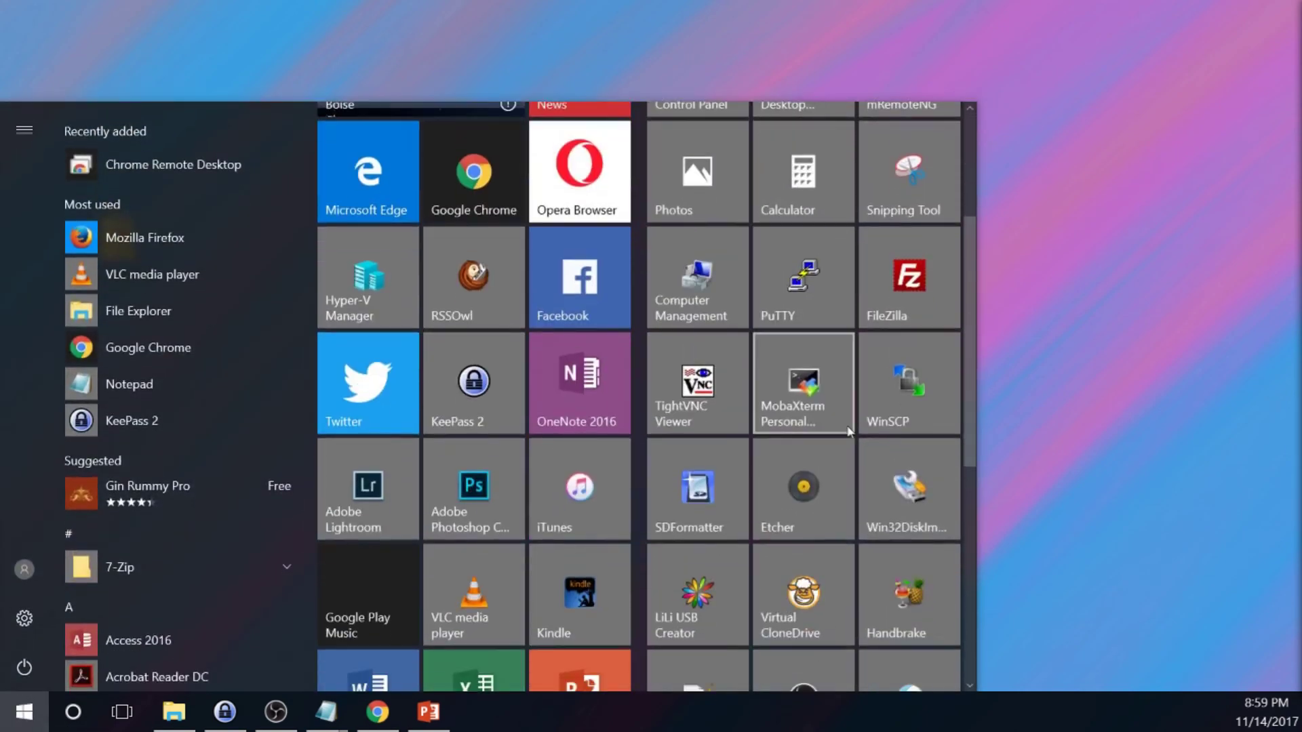
# Step: Launch Etcher from its Start menu tile
pyautogui.click(832, 493)
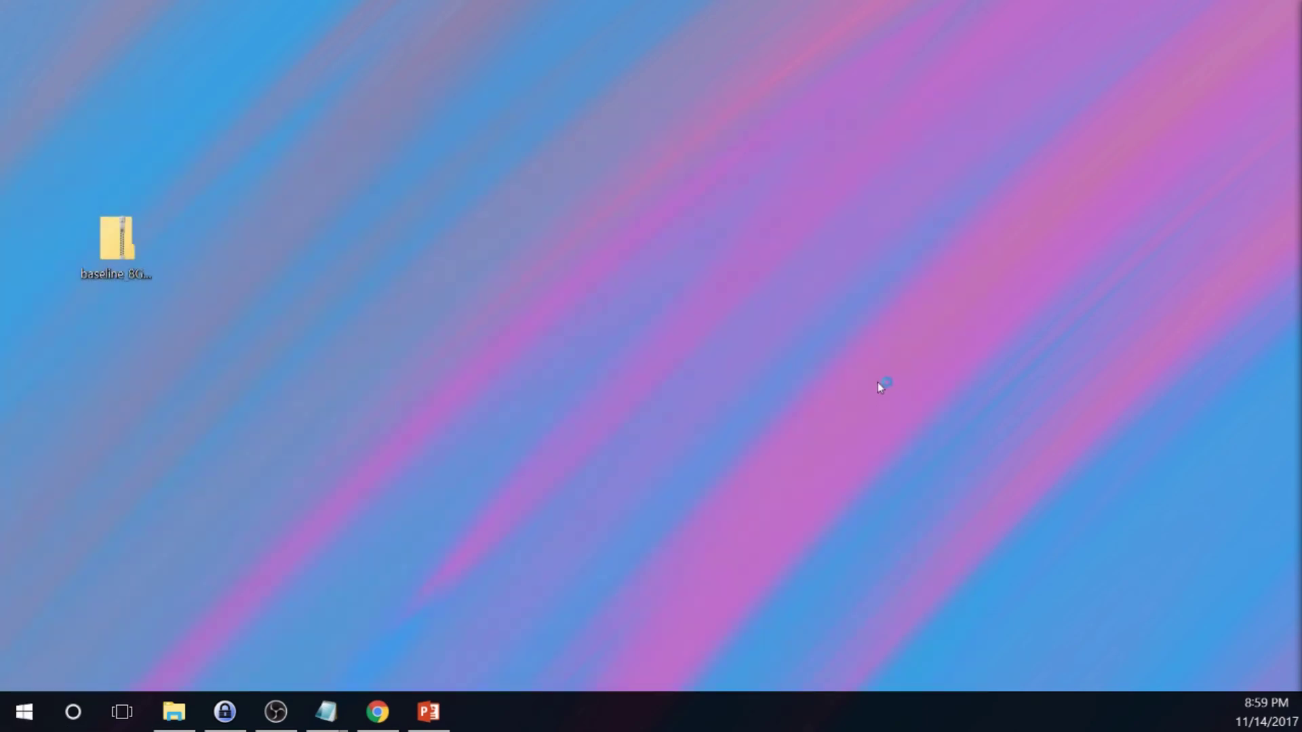